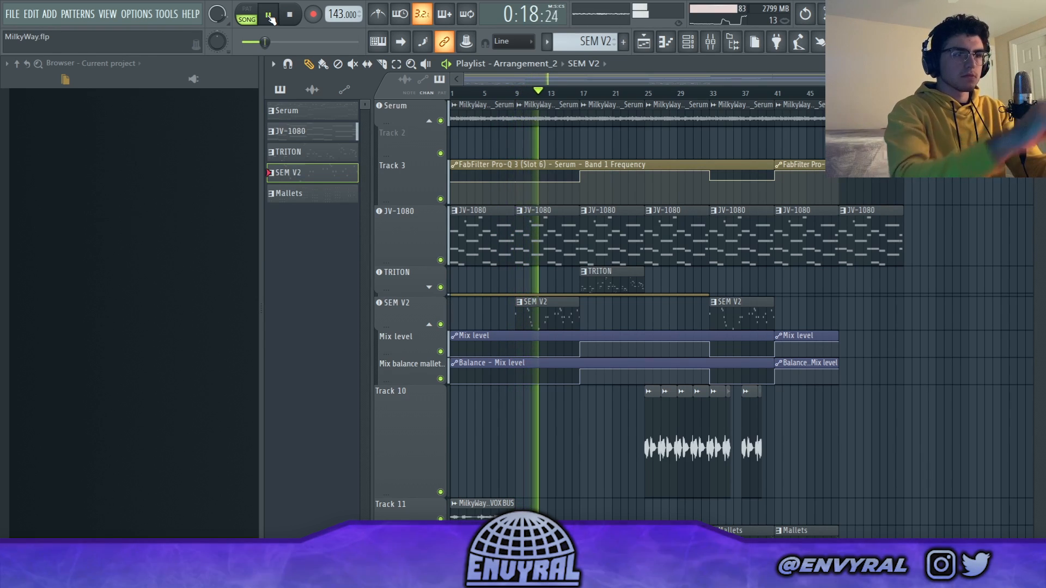
# - Add a new empty arrangement and place the Serum pattern at bar 1 of Track 1
pyautogui.press('space')
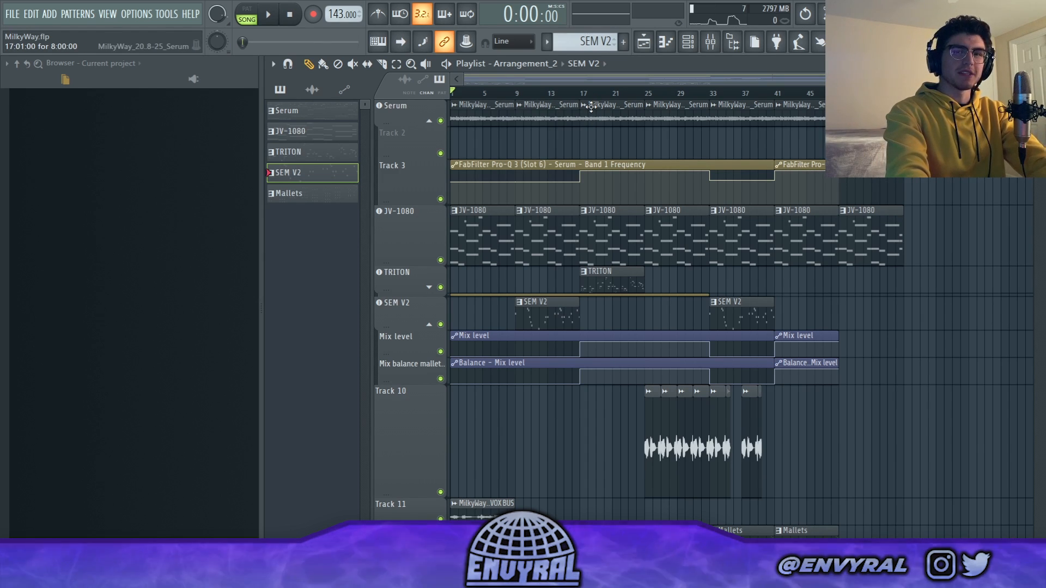
pyautogui.scroll(-2, 528, 485)
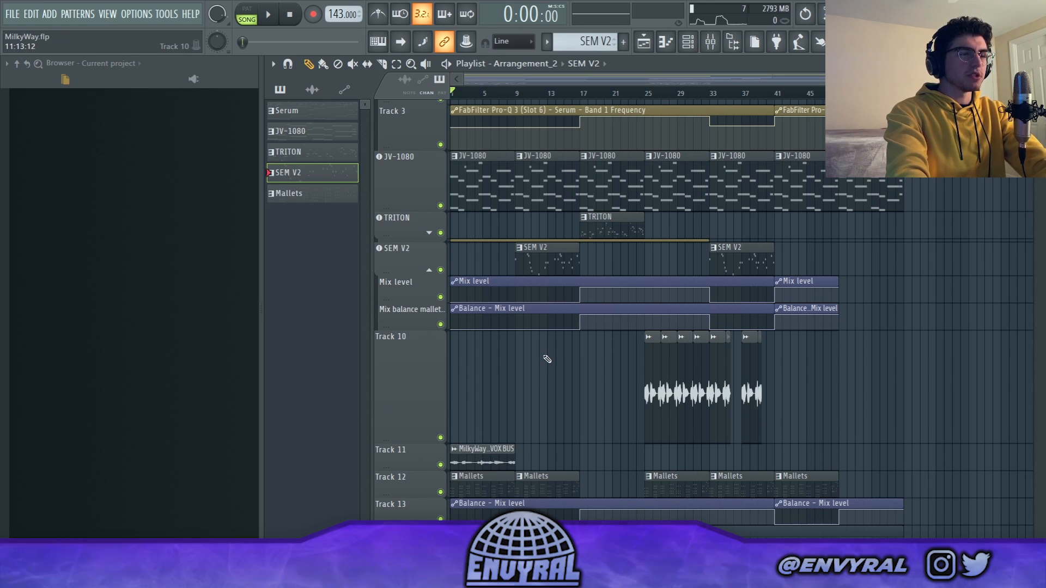
pyautogui.click(529, 63)
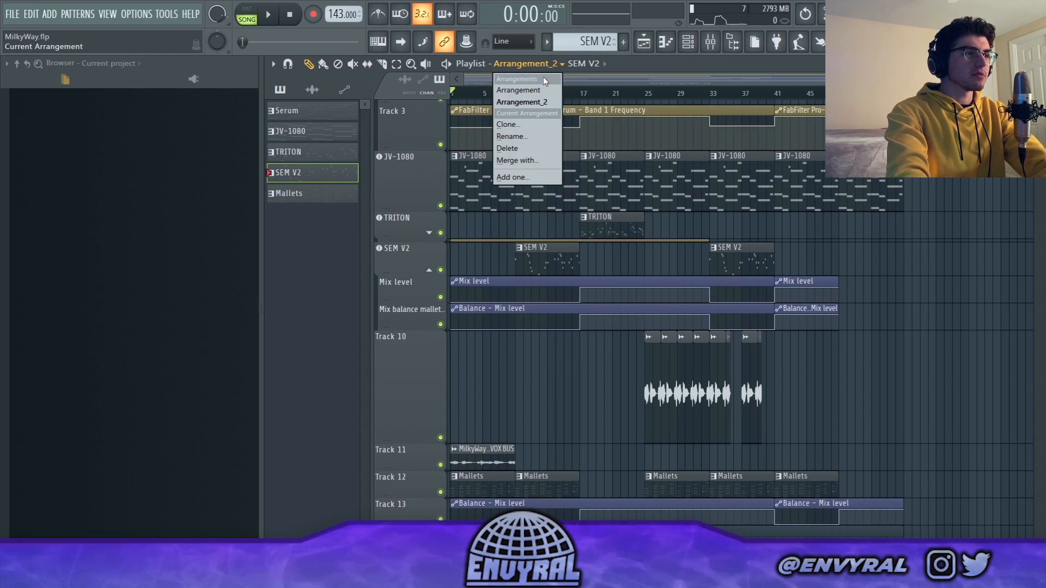
pyautogui.click(547, 70)
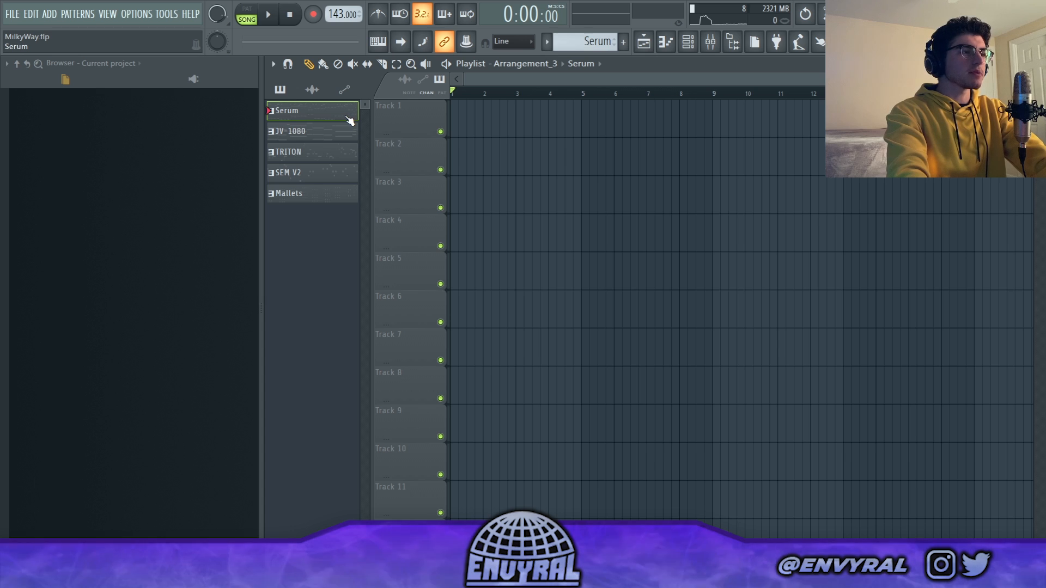
pyautogui.moveTo(349, 119); pyautogui.dragTo(542, 130)
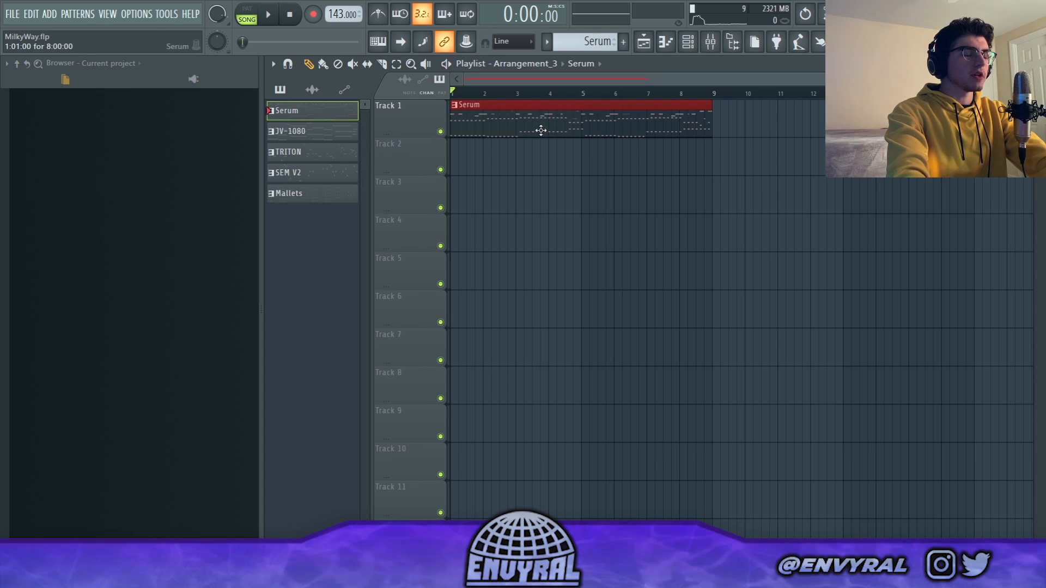
# - Open the Serum pattern in the piano roll and examine its notes through to bar 9
pyautogui.doubleClick(567, 125)
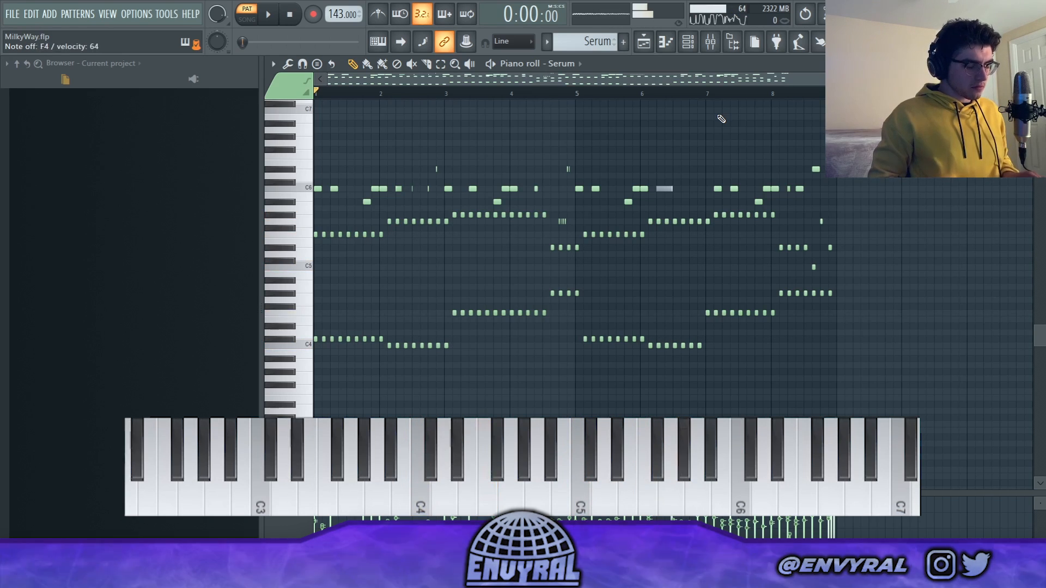
pyautogui.keyDown('ctrl'); pyautogui.scroll(-1, 397, 139); pyautogui.keyUp('ctrl')
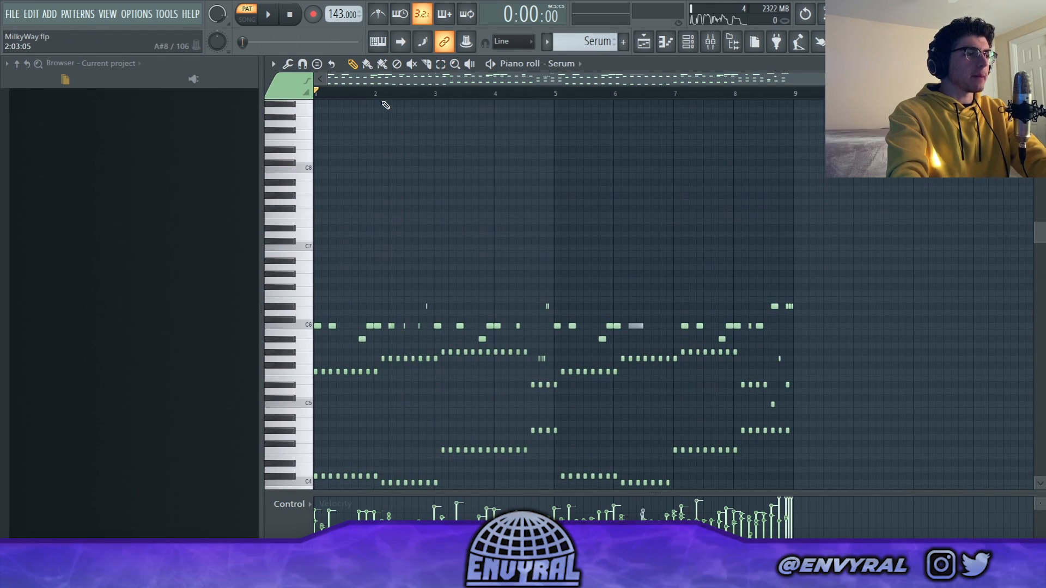
pyautogui.scroll(4, 453, 98)
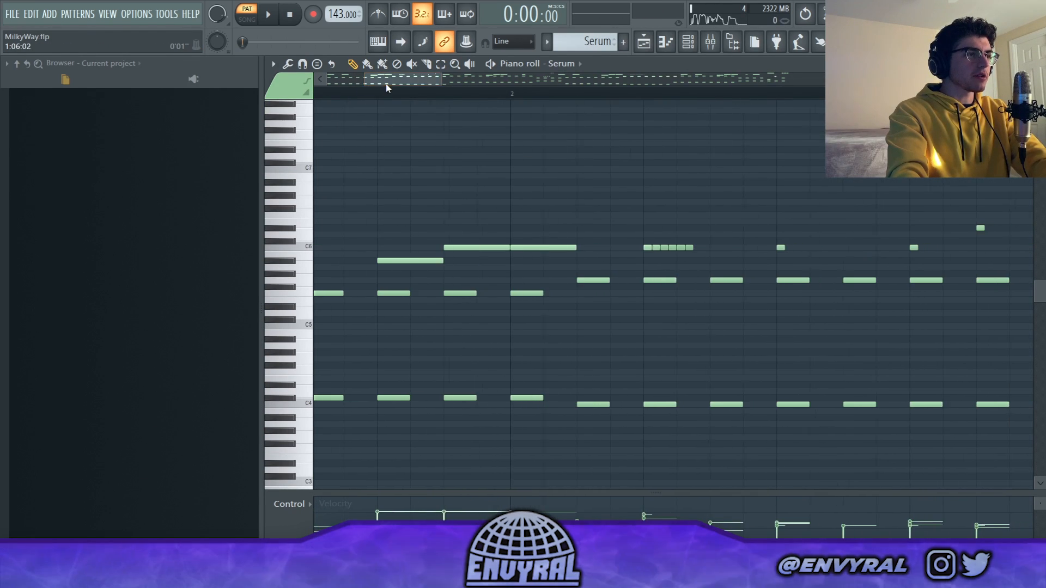
pyautogui.moveTo(385, 84); pyautogui.dragTo(807, 103)
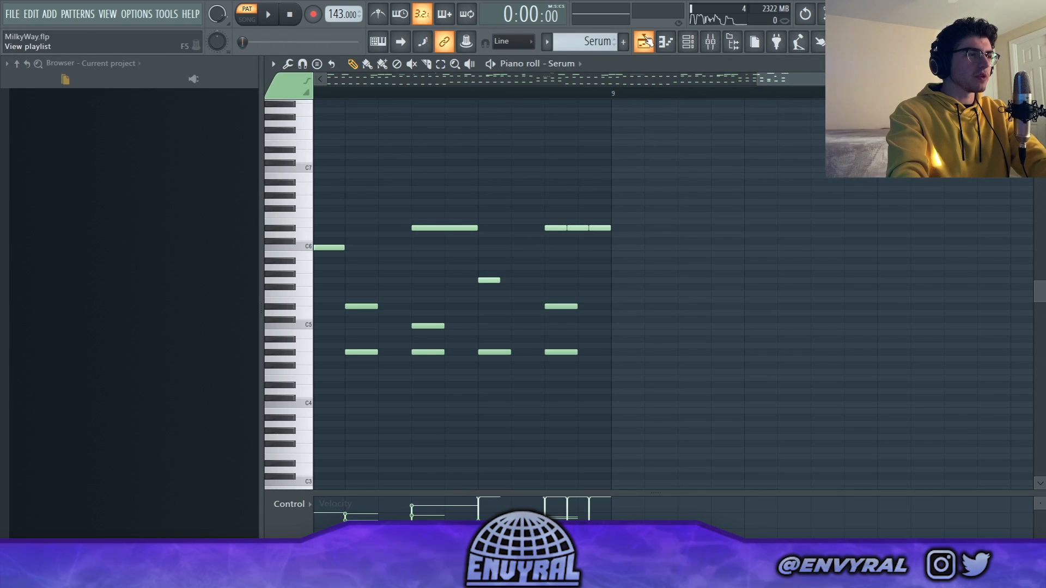
# - Return to the playlist and play the arrangement in song mode to hear the Serum melody
pyautogui.click(645, 42)
pyautogui.click(247, 19)
pyautogui.click(268, 14)
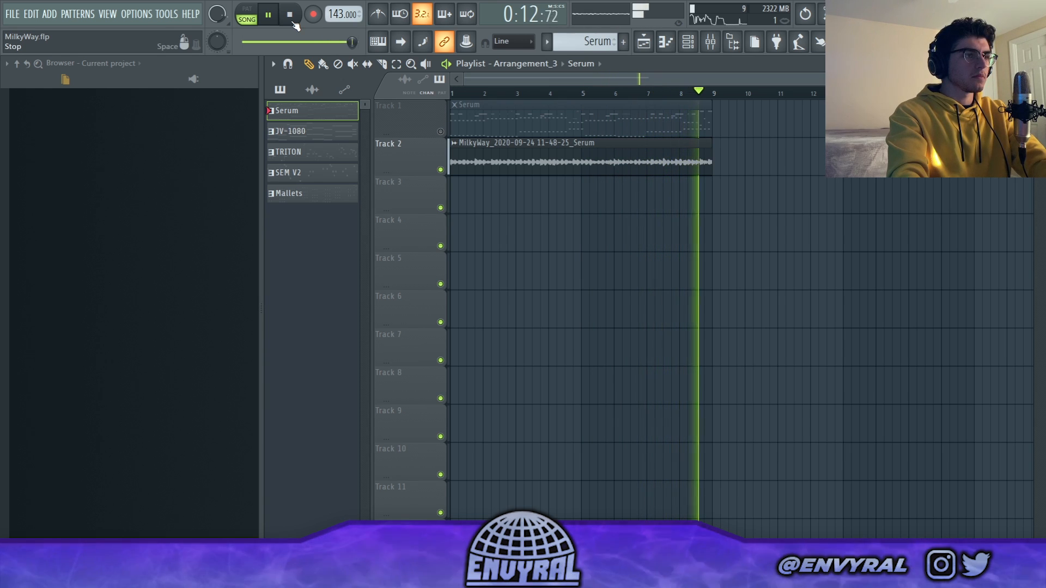
pyautogui.click(292, 22)
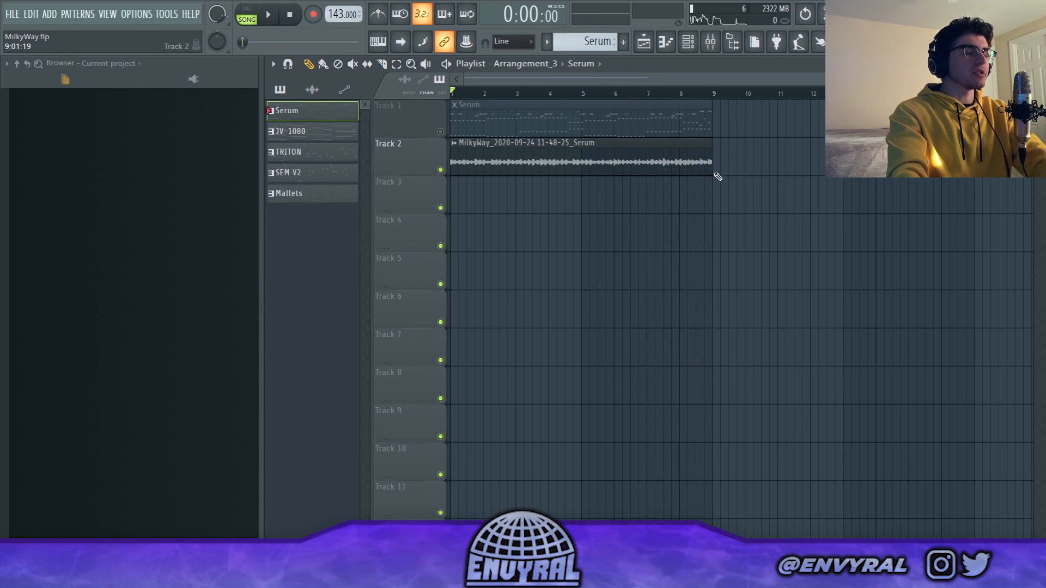
# - Show the HalfTime effect on the Serum mixer track and replay the Serum audio clip from the start
pyautogui.click(711, 43)
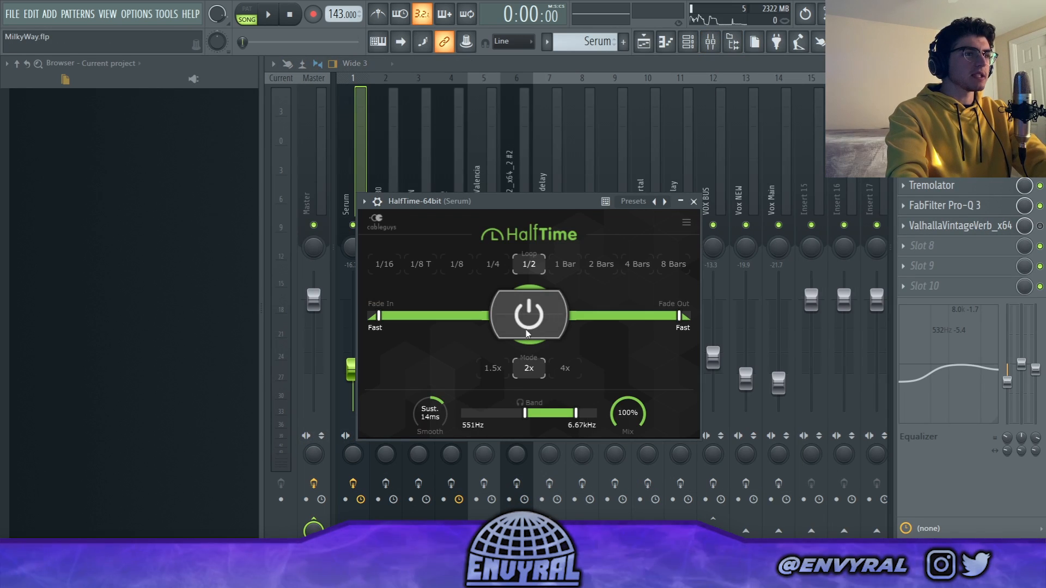
pyautogui.click(643, 44)
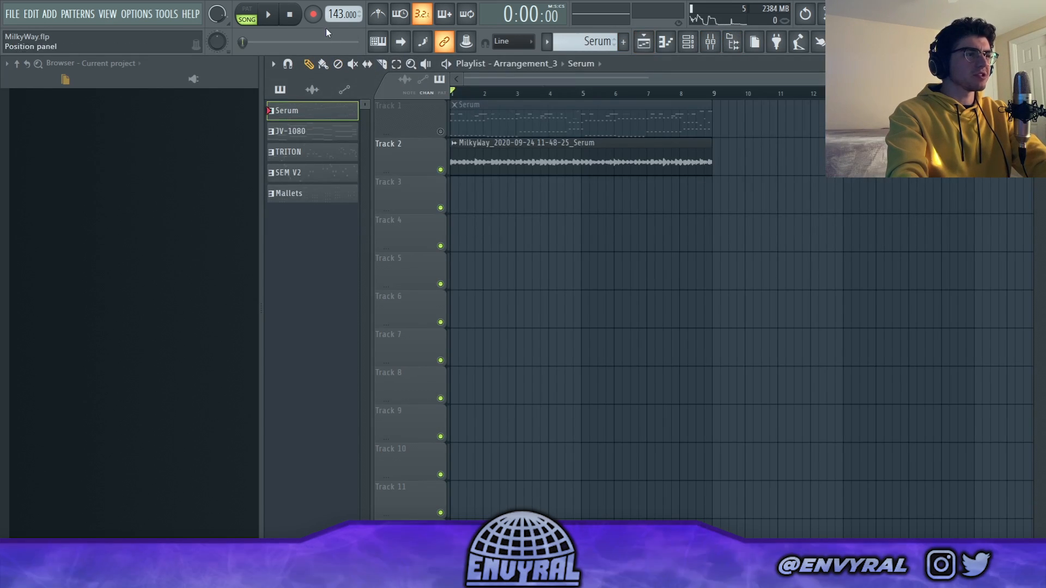
pyautogui.click(271, 16)
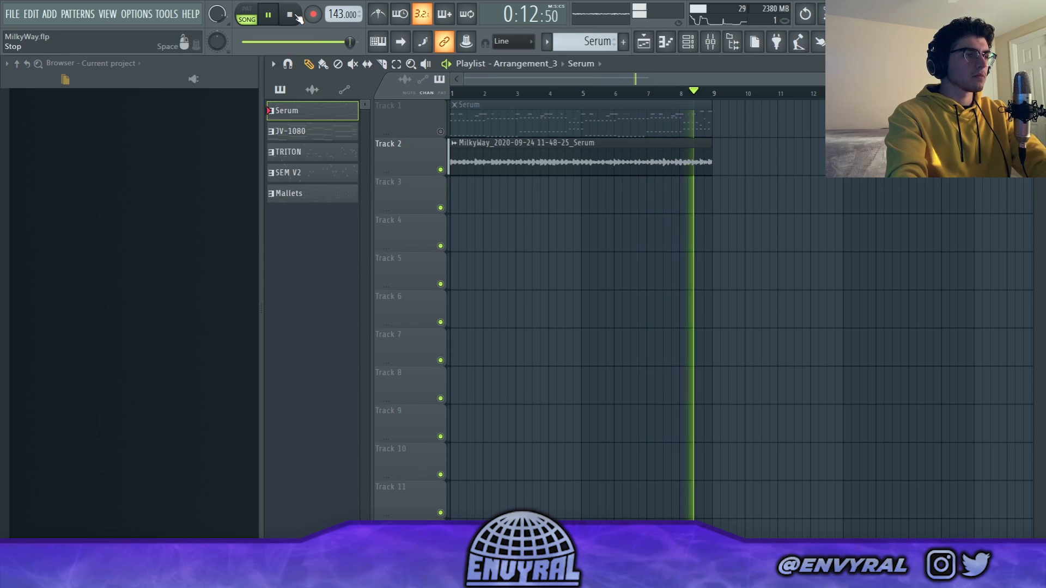
pyautogui.click(297, 16)
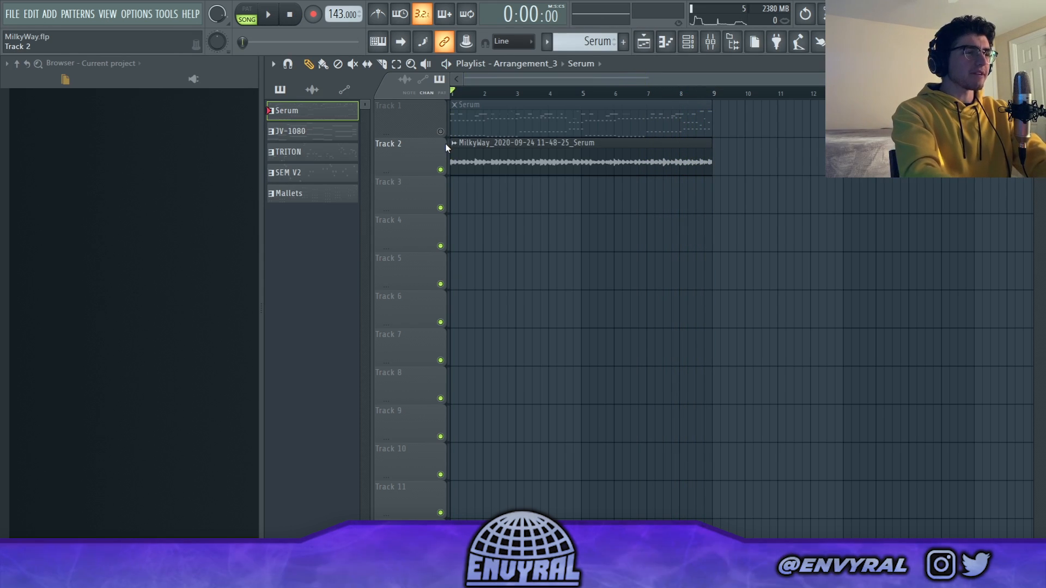
# - Replace the muted Serum pattern on Track 1 with the Serum audio clip and place the JV-1080 pattern at bar 1 of Track 2
pyautogui.rightClick(510, 129)
pyautogui.moveTo(492, 152); pyautogui.dragTo(479, 112)
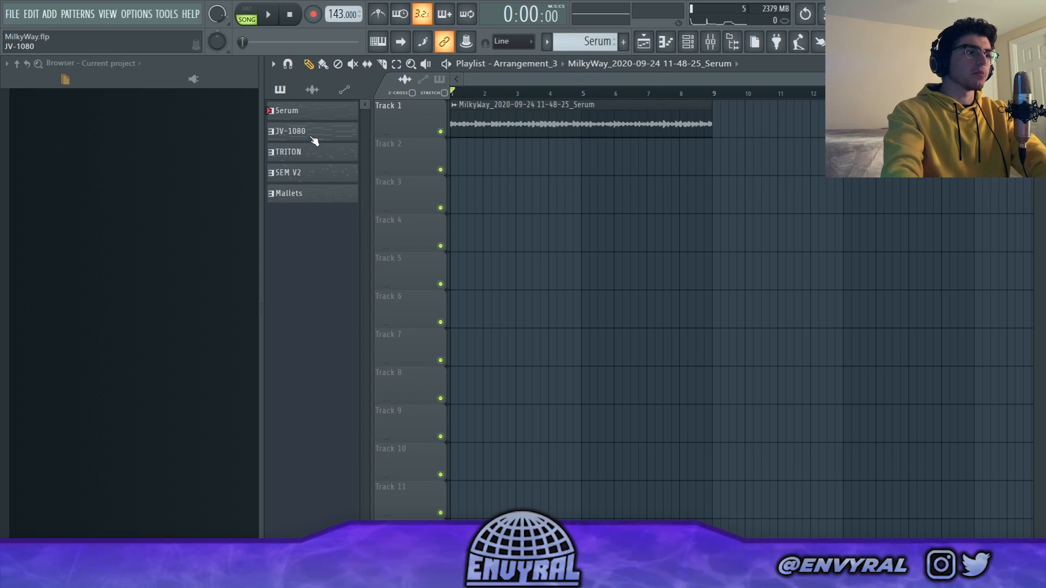
pyautogui.moveTo(313, 131); pyautogui.dragTo(468, 149)
# - Open the JV-1080 pattern in the piano roll and play the song while examining its chords
pyautogui.doubleClick(499, 160)
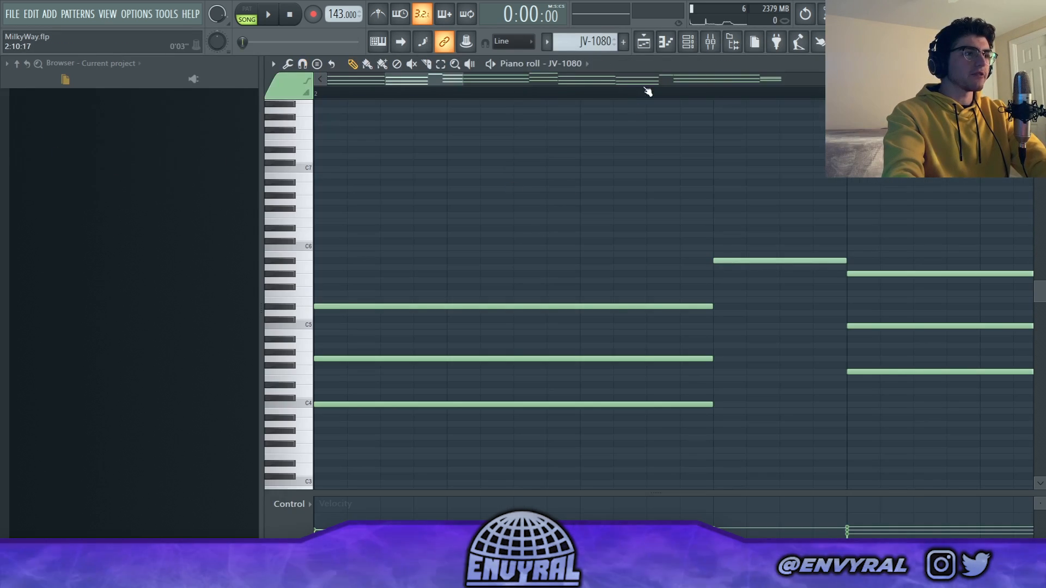
pyautogui.moveTo(463, 80); pyautogui.dragTo(600, 92)
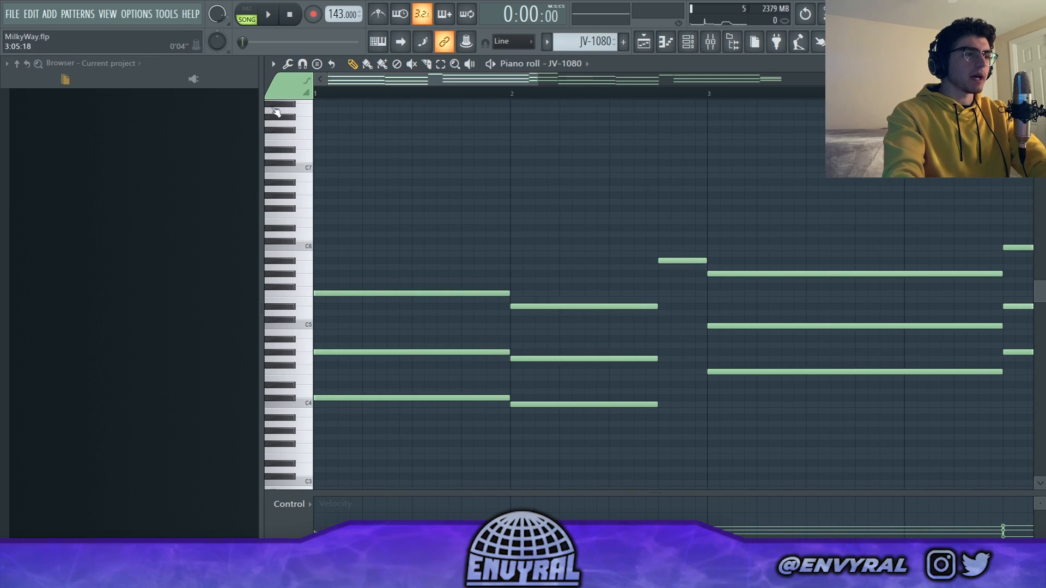
pyautogui.press('space')
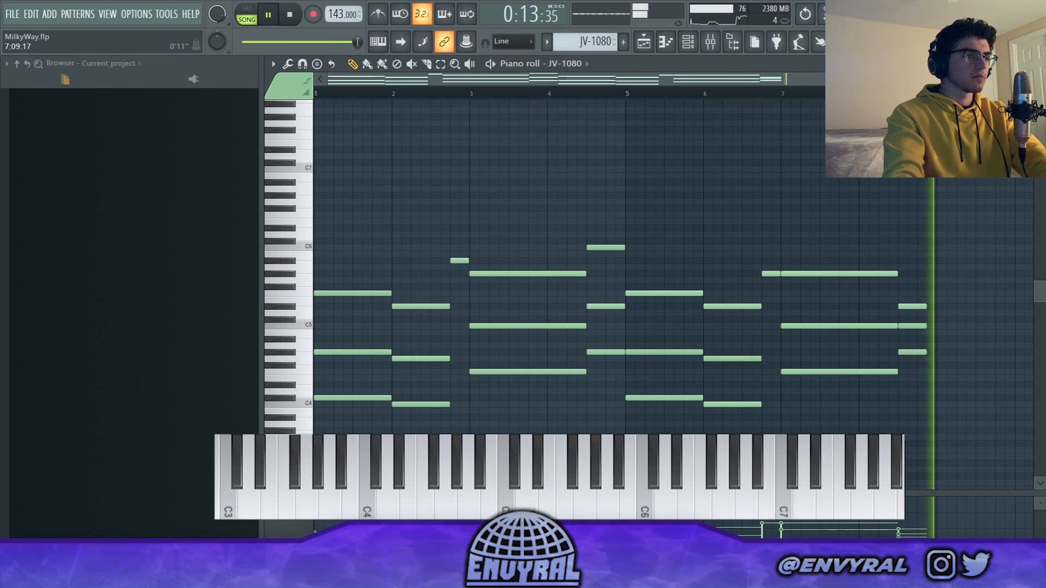
pyautogui.click(299, 15)
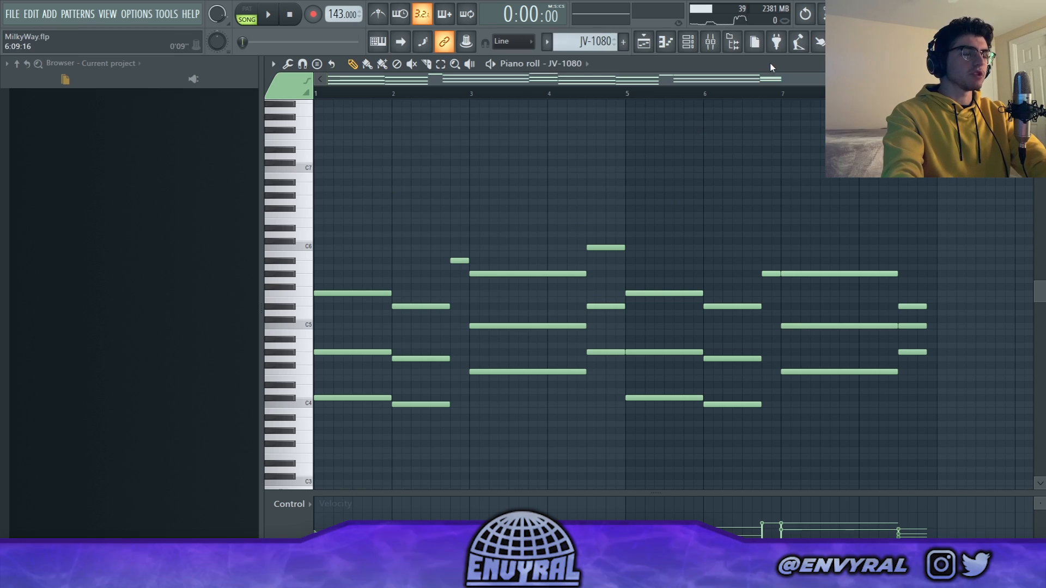
# - Select the TRITON pattern, open it in the piano roll and play the song while examining its notes
pyautogui.click(645, 45)
pyautogui.click(302, 152)
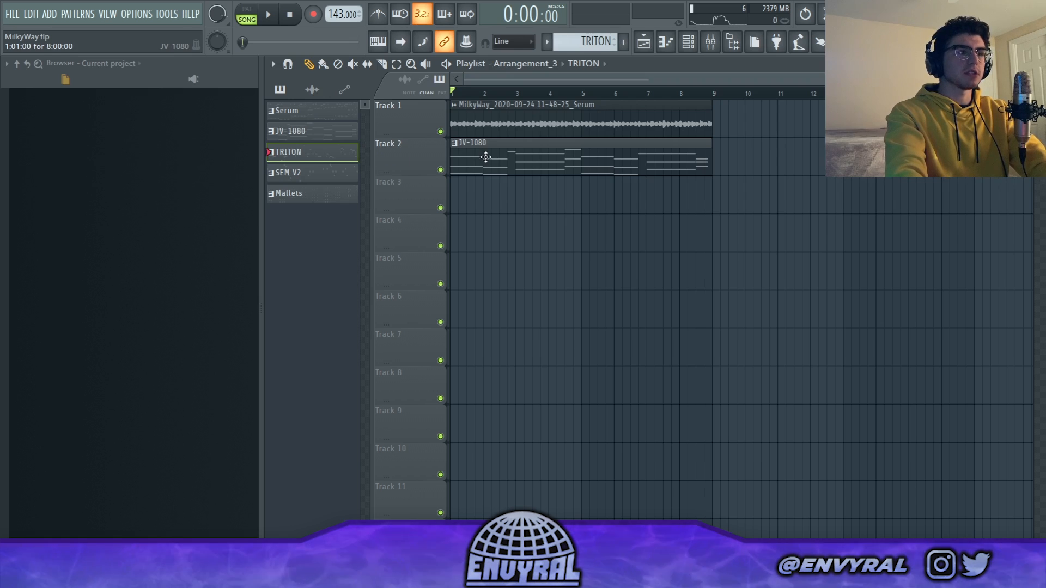
pyautogui.press('F7')
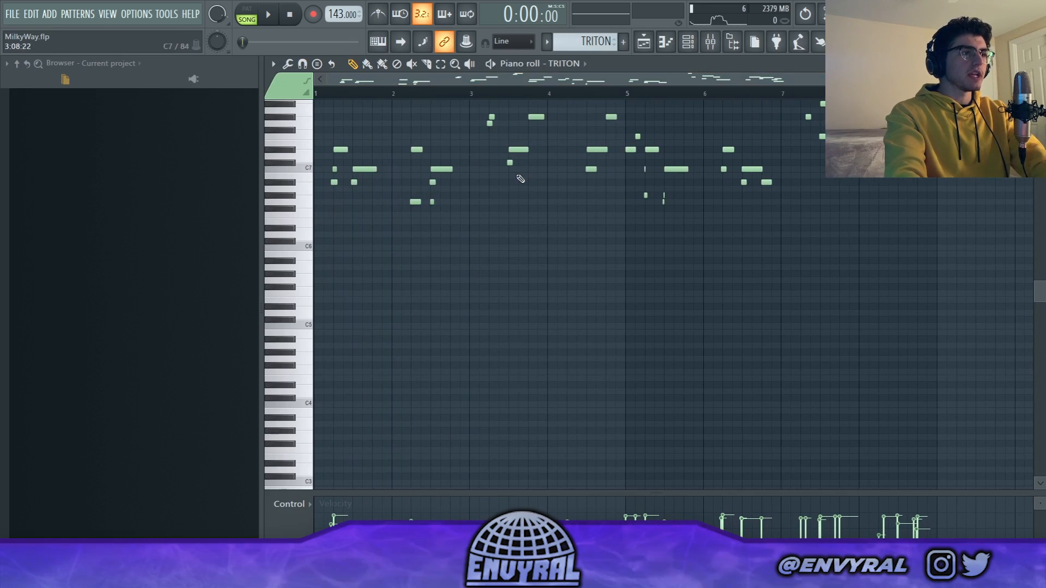
pyautogui.scroll(4, 531, 178)
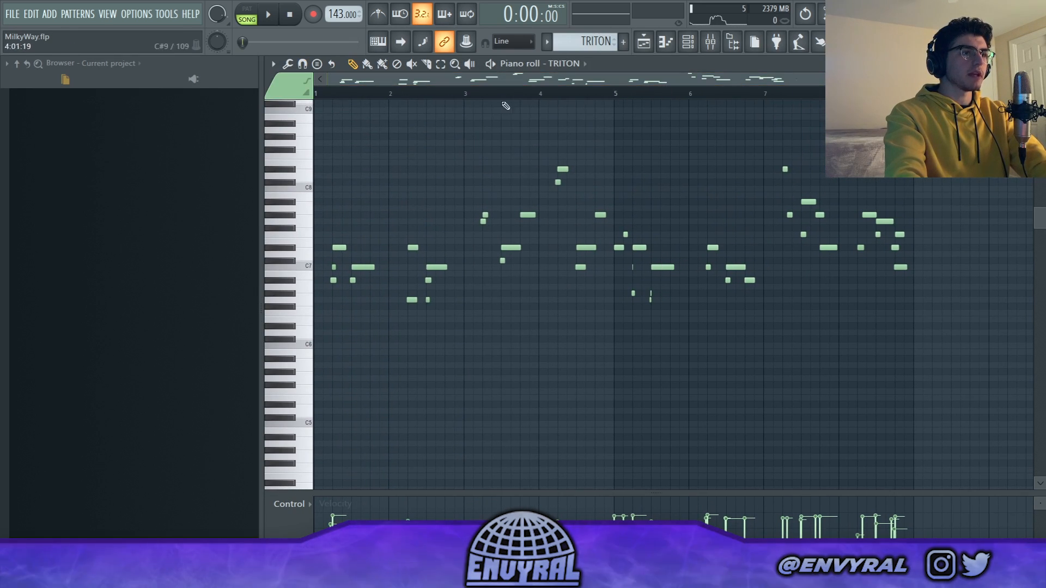
pyautogui.scroll(-1, 355, 53)
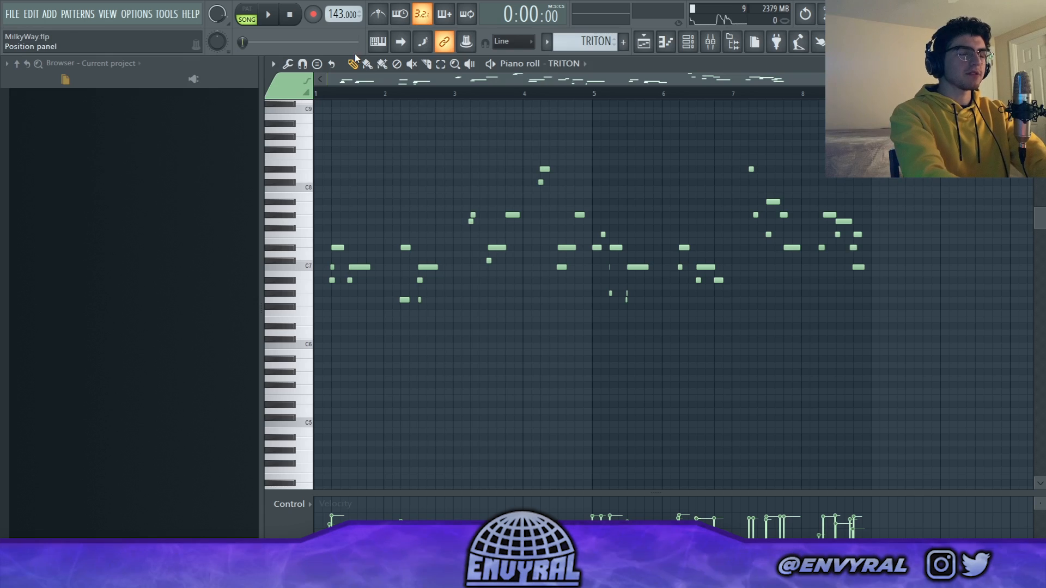
pyautogui.click(269, 14)
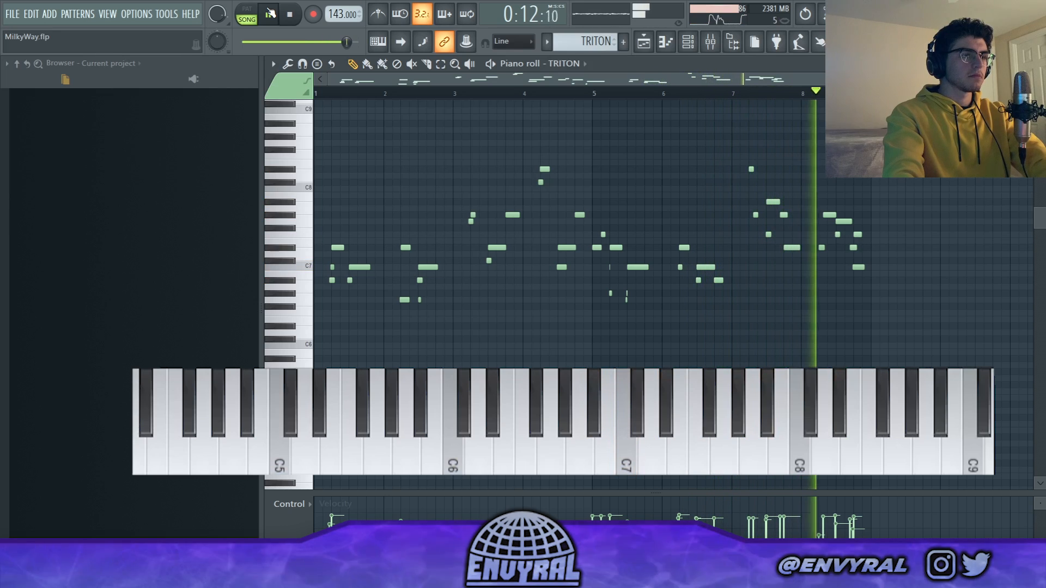
pyautogui.click(270, 13)
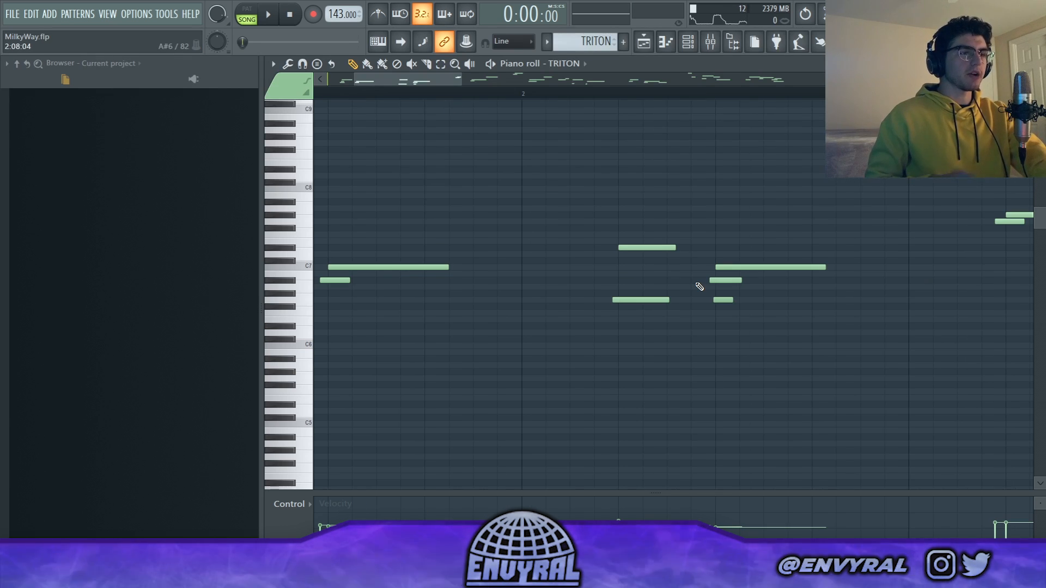
# - Replace the JV-1080 clip on Track 2 of the playlist with the SEM V2 pattern at bar 1
pyautogui.click(644, 41)
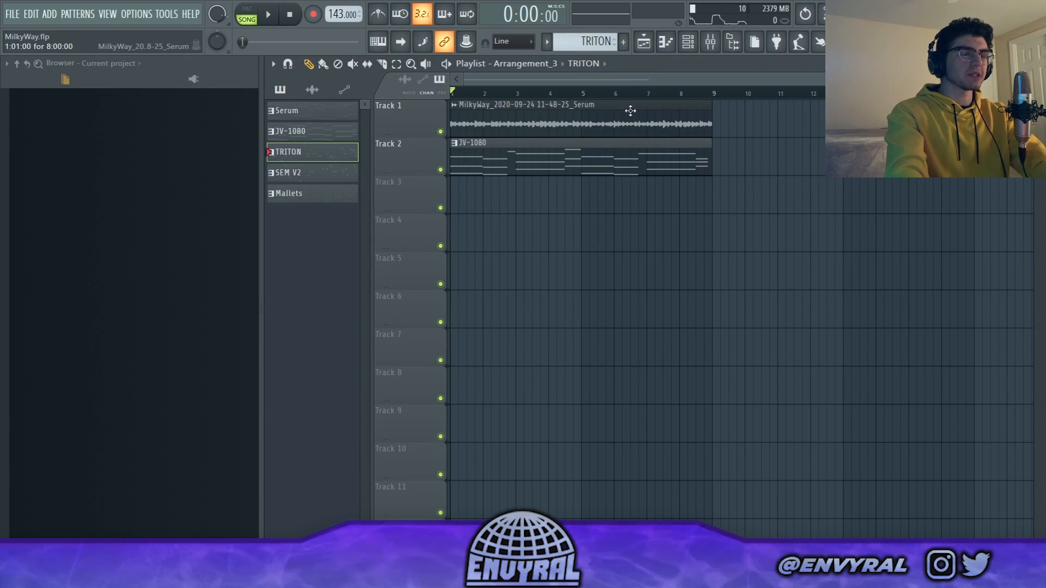
pyautogui.click(330, 172)
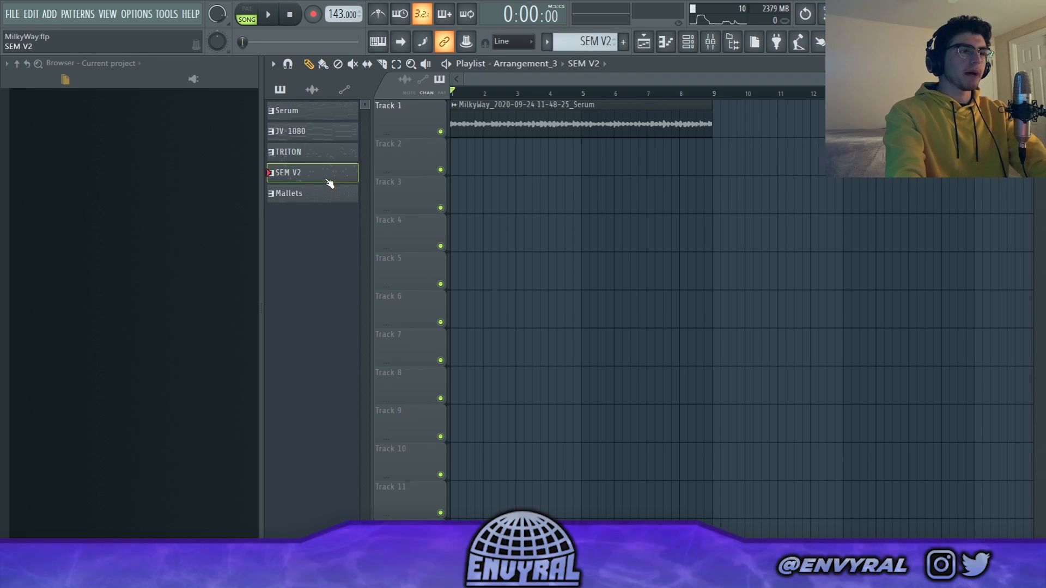
pyautogui.moveTo(330, 183); pyautogui.dragTo(468, 163)
# - Open the SEM V2 pattern in the piano roll without the synth window and play through its melody
pyautogui.doubleClick(507, 172)
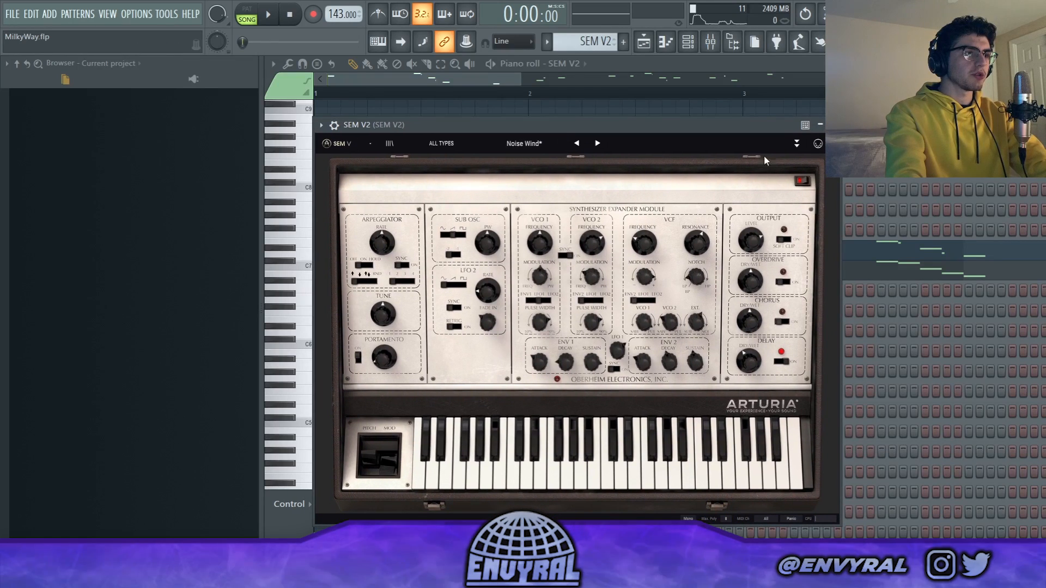
pyautogui.click(833, 124)
pyautogui.click(268, 15)
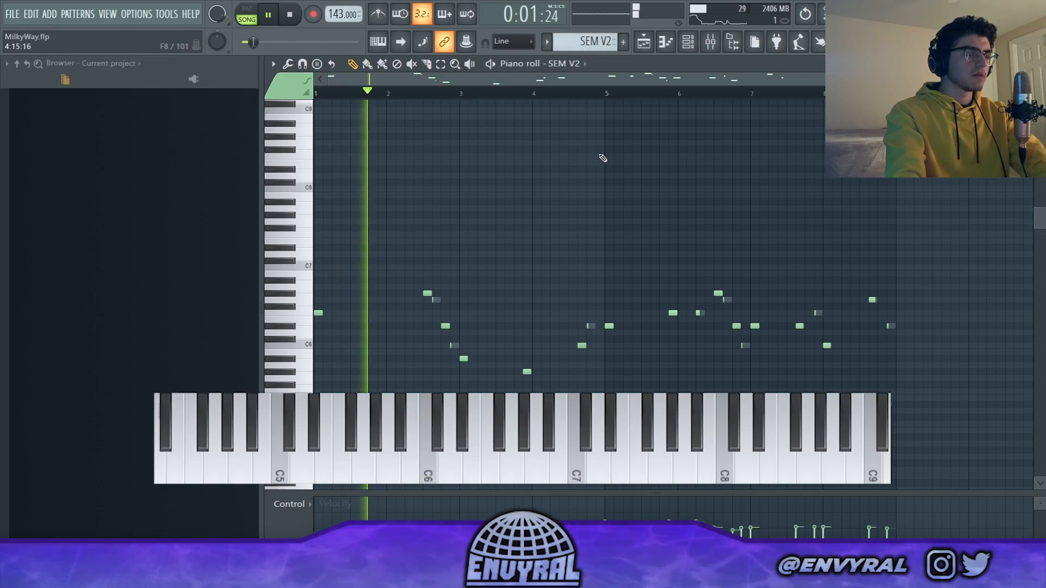
pyautogui.scroll(-1, 648, 175)
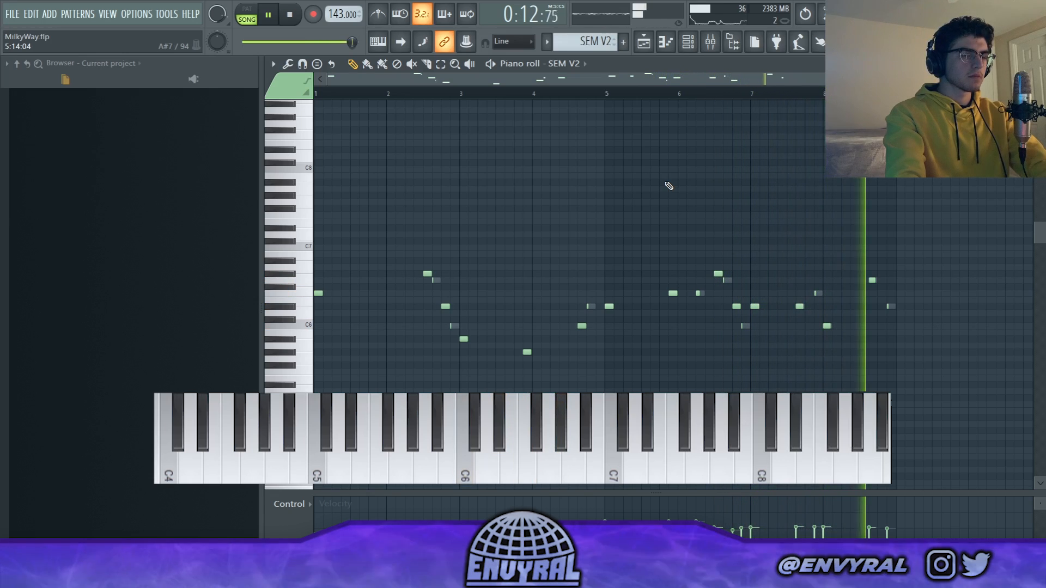
pyautogui.press('space')
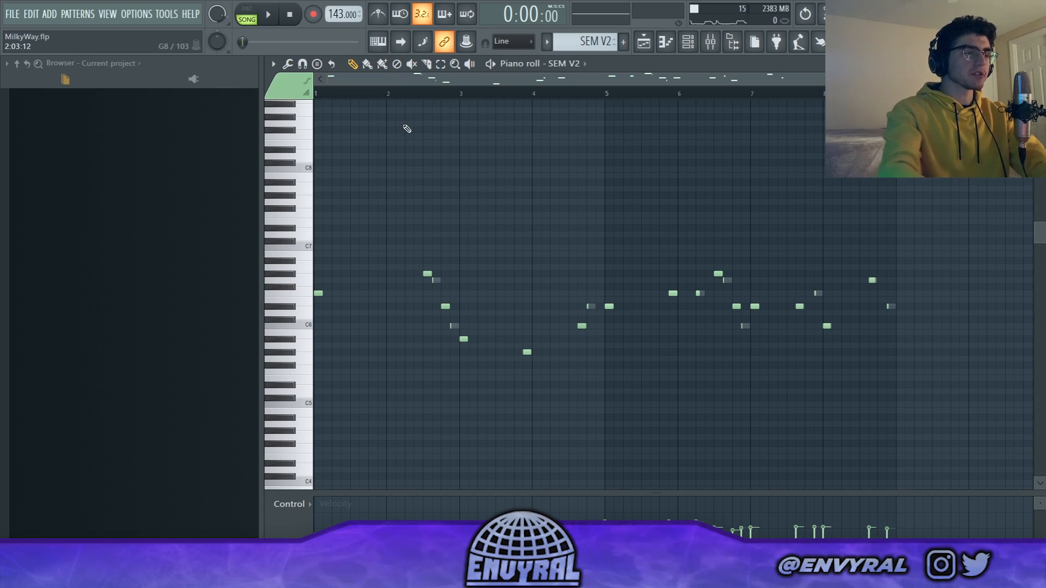
# - Examine the descending run of SEM V2 notes between bars 2 and 3, and play it from bar 2
pyautogui.moveTo(413, 193); pyautogui.dragTo(497, 301)
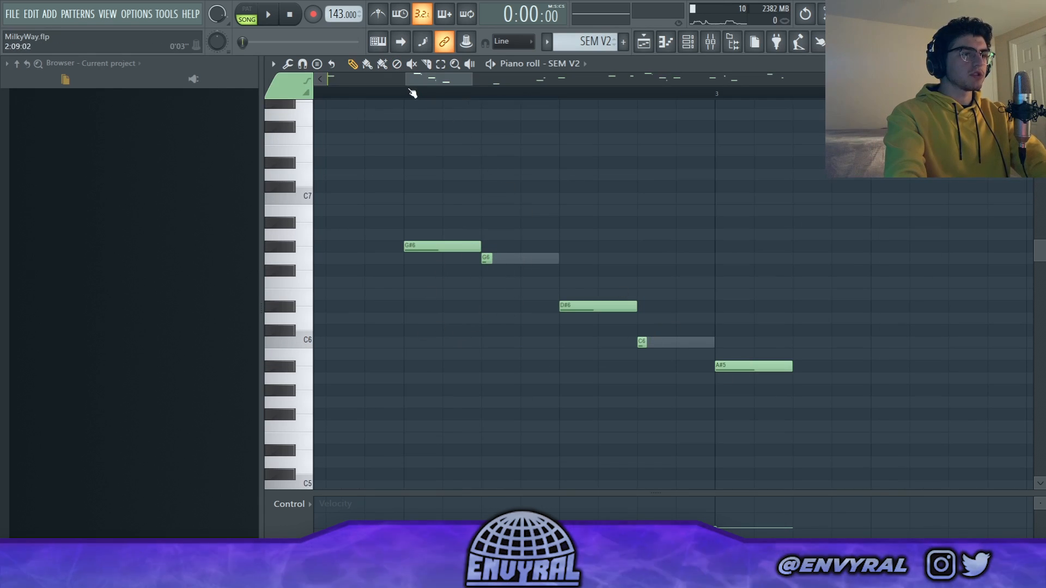
pyautogui.scroll(-4, 407, 83)
pyautogui.scroll(-5, 447, 95)
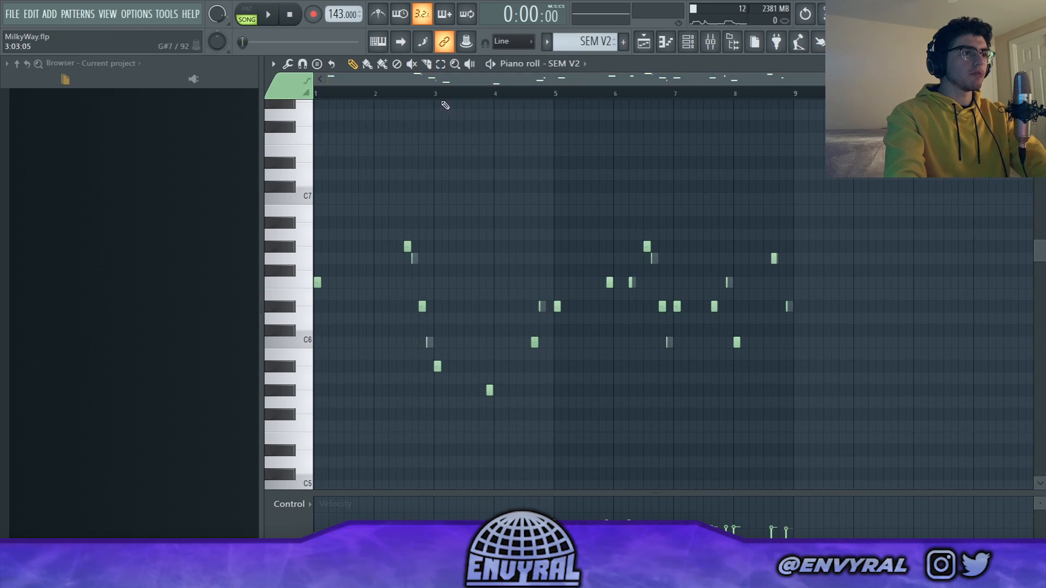
pyautogui.click(375, 89)
pyautogui.press('space')
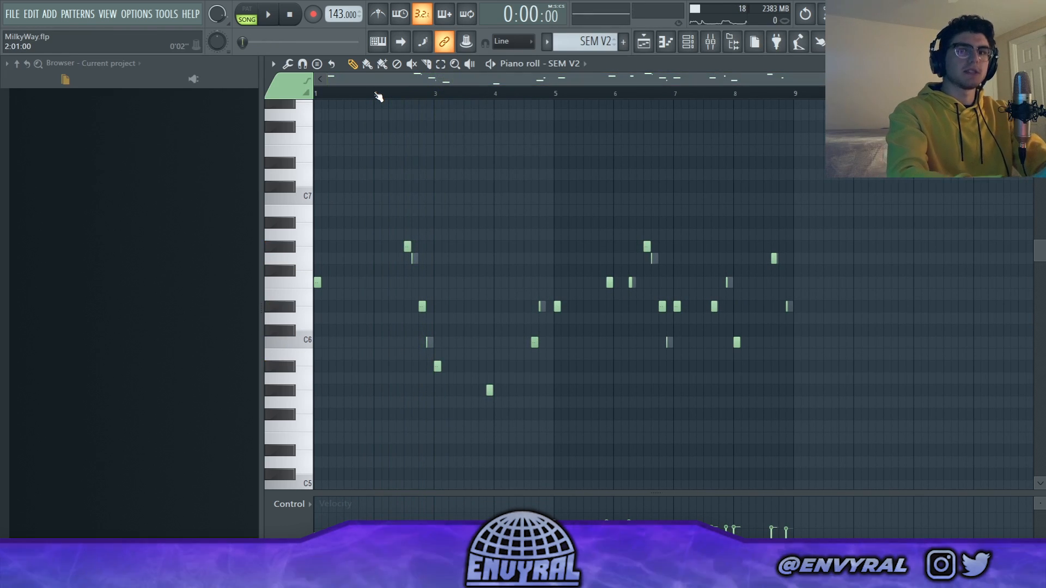
# - Take a closer look at the SEM V2 note ends leading into bar 3 and play the melody
pyautogui.scroll(5, 498, 261)
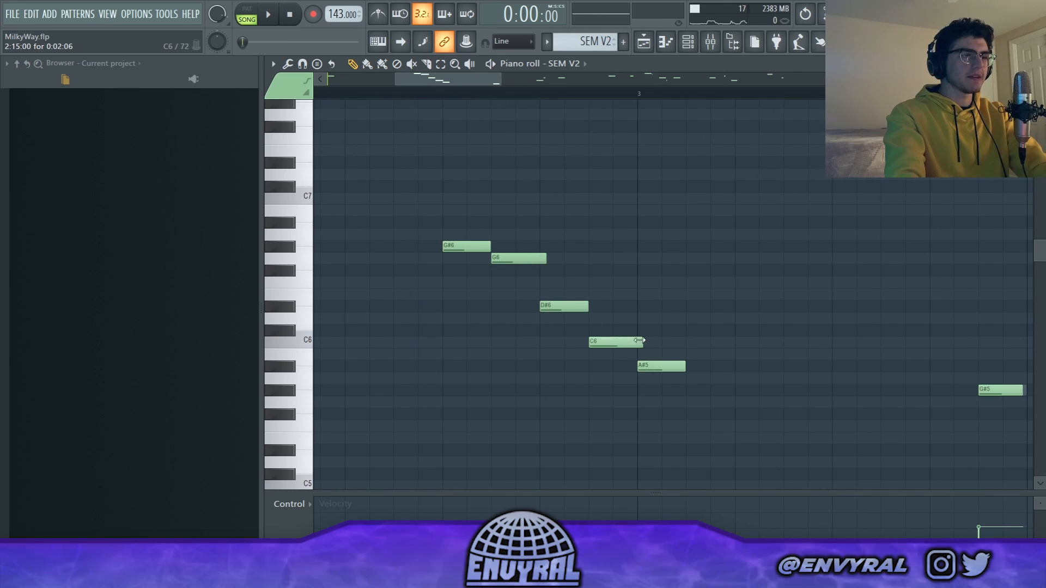
pyautogui.press('space')
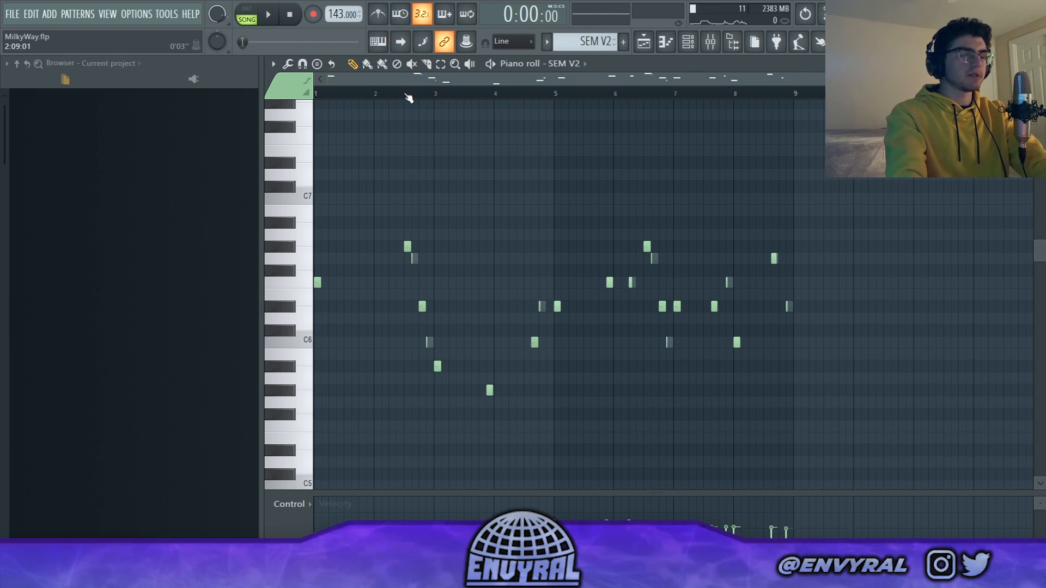
# - Return to the playlist, stop playback of the Serum clip and place the Mallets pattern on Track 2 near bar 1
pyautogui.click(687, 43)
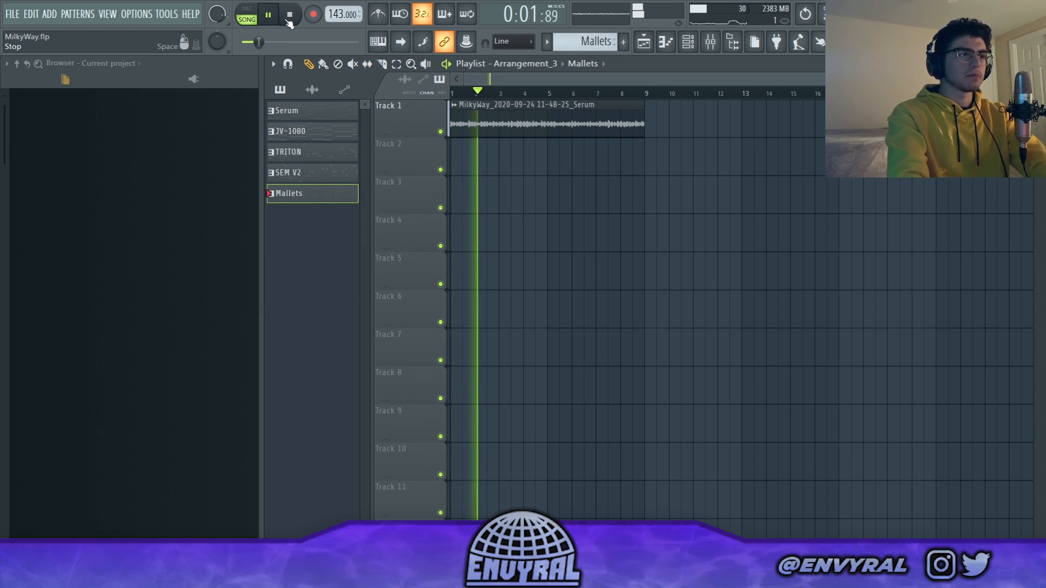
pyautogui.click(292, 20)
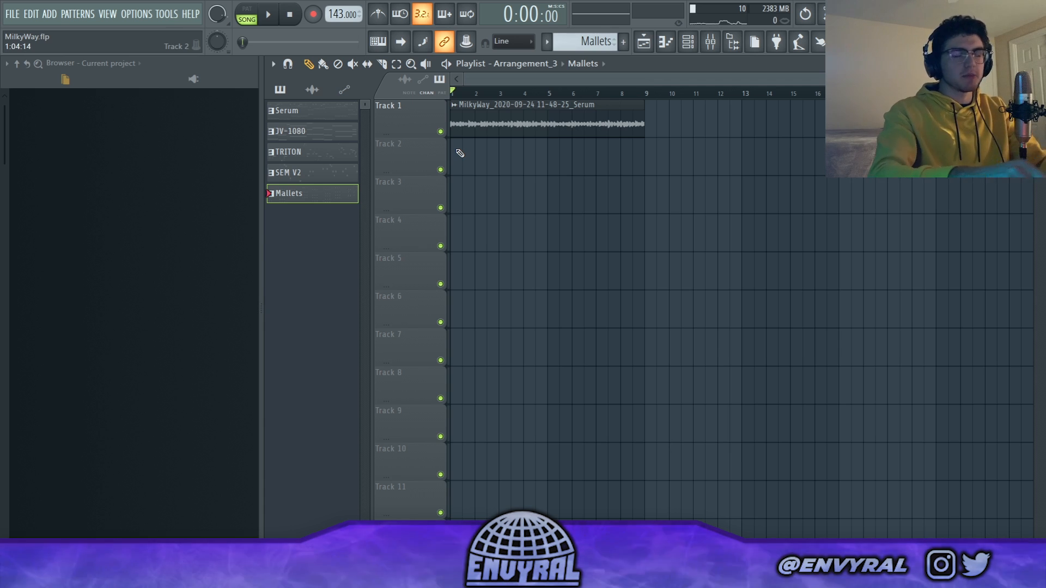
pyautogui.moveTo(445, 168); pyautogui.dragTo(522, 162)
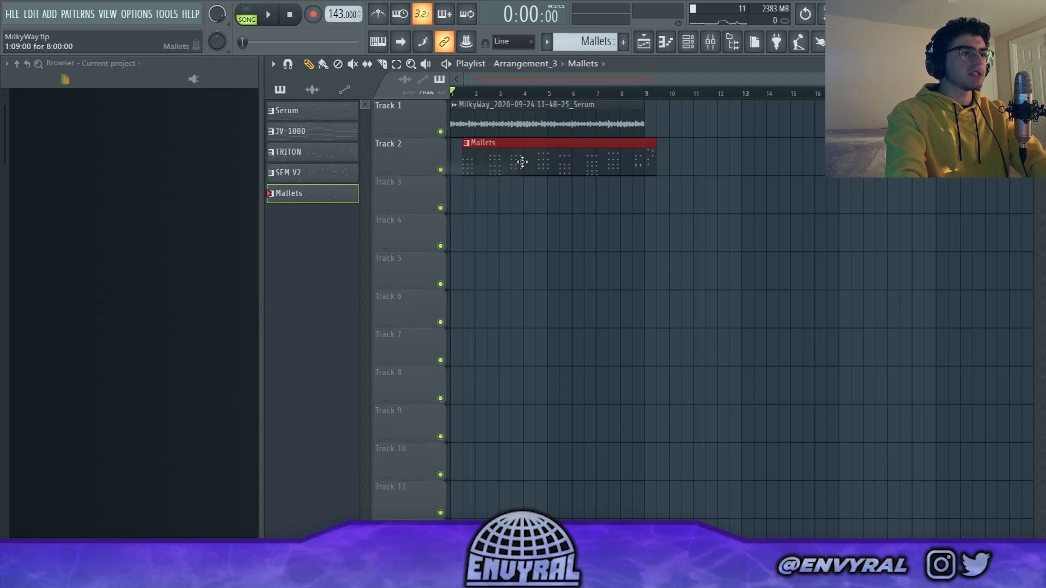
# - Play the Mallets pattern in the piano roll and inspect the ValhallaDelay settings on the Mallet delay mixer track
pyautogui.doubleClick(496, 165)
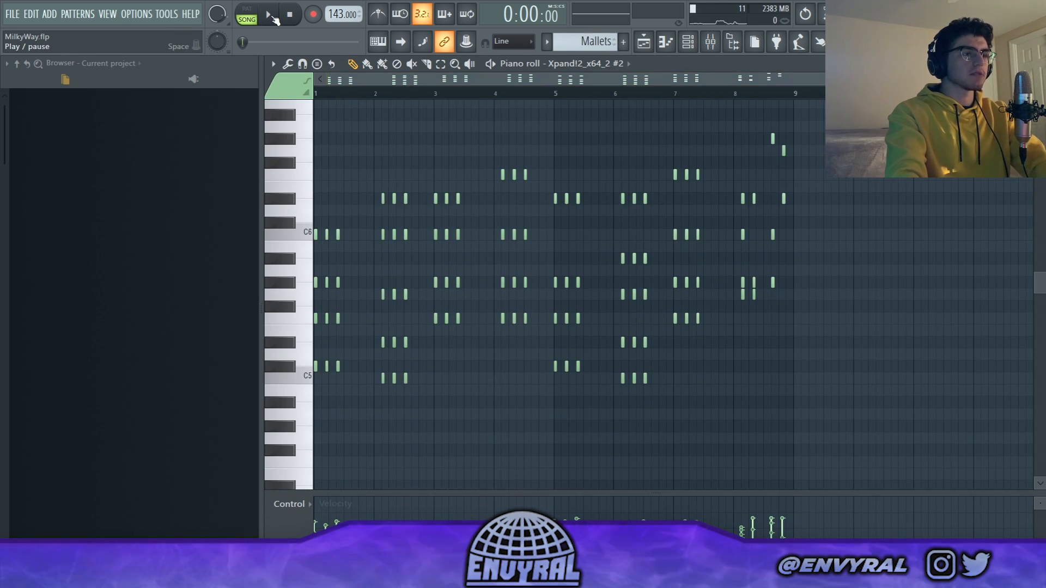
pyautogui.click(274, 18)
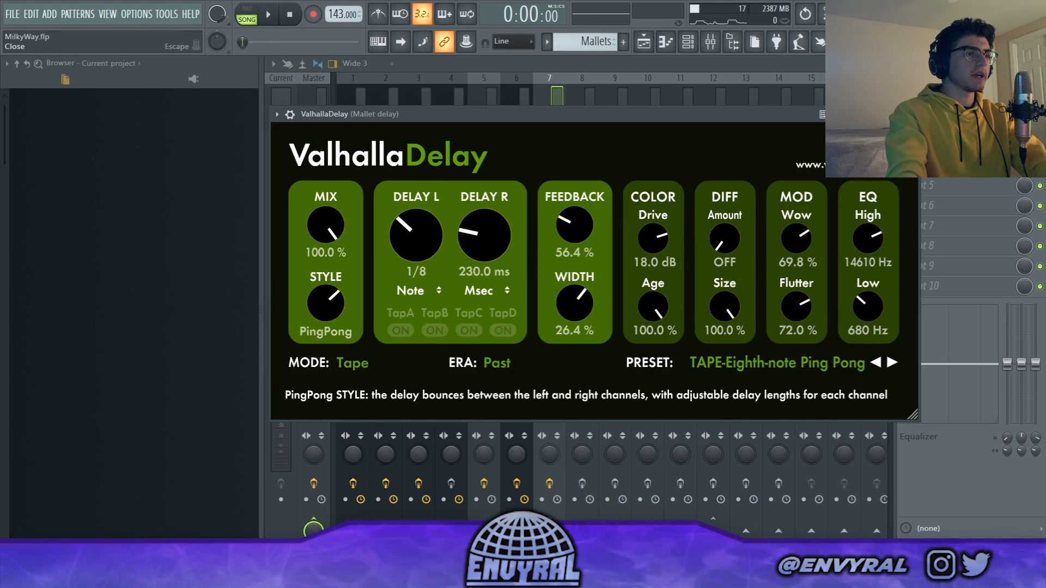
pyautogui.click(915, 114)
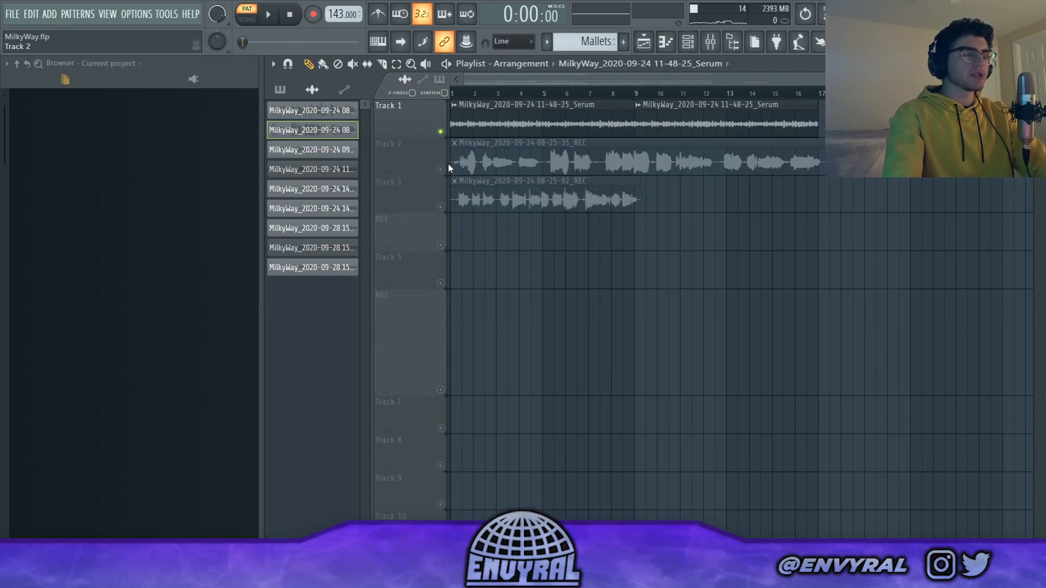
# - Unmute the vocal recording on Track 2 of the original arrangement and play it over the Serum audio
pyautogui.click(441, 169)
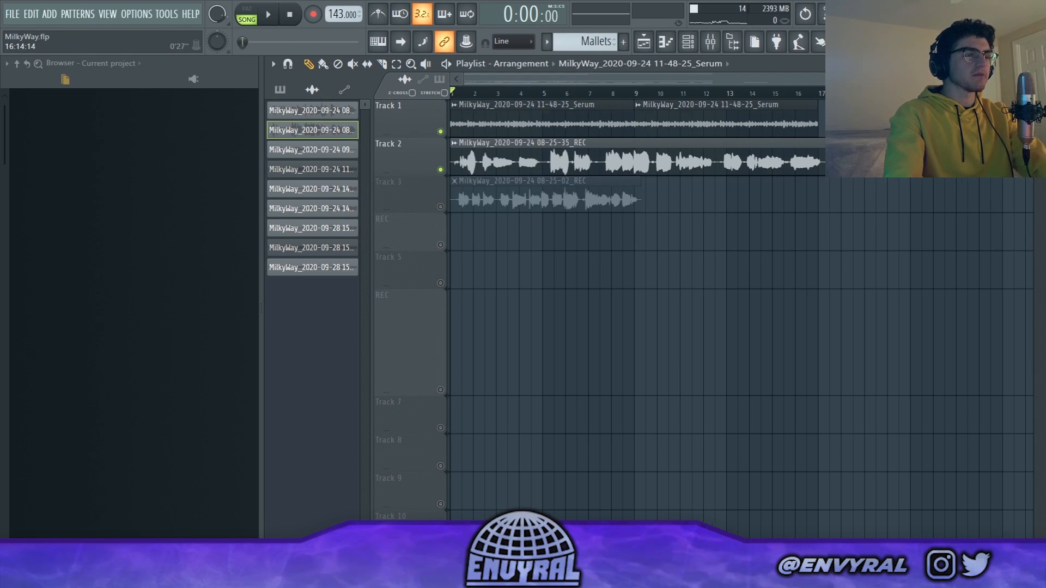
pyautogui.moveTo(858, 79); pyautogui.dragTo(874, 80)
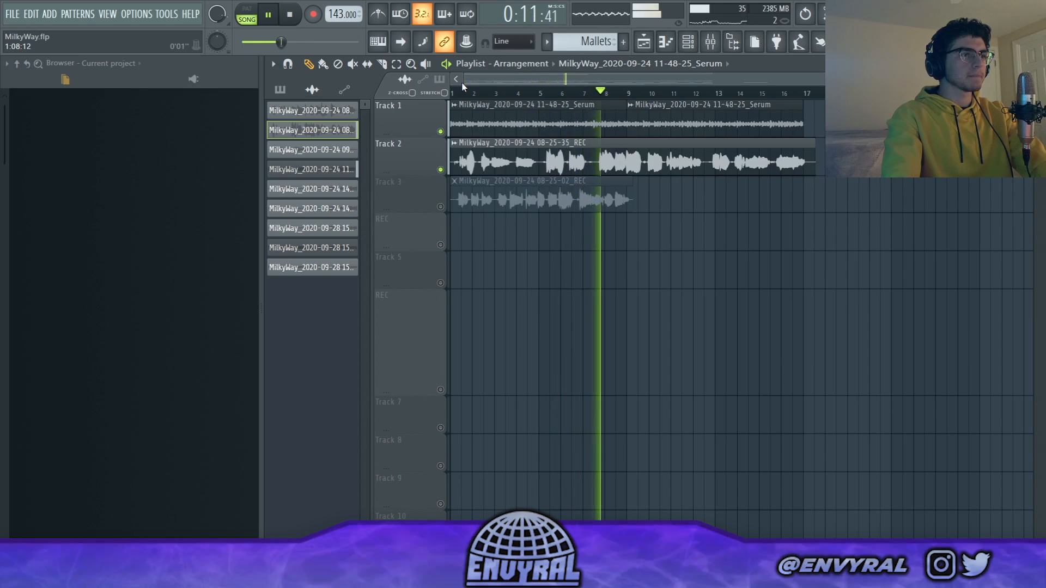
pyautogui.press('space')
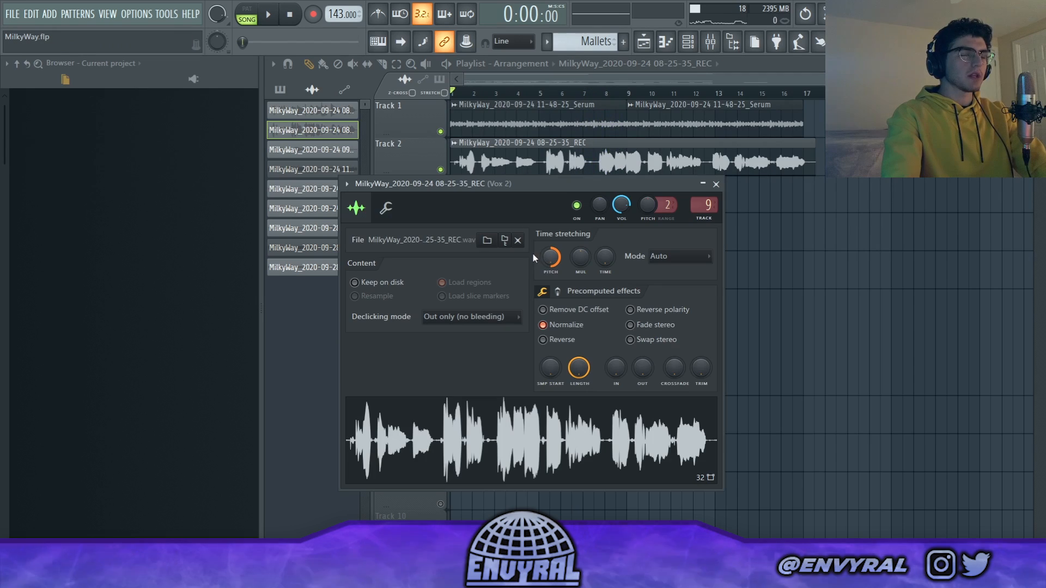
# - Leave the sample settings of the Track 2 vocal recording and play the arrangement from bar 9
pyautogui.click(527, 77)
pyautogui.click(628, 93)
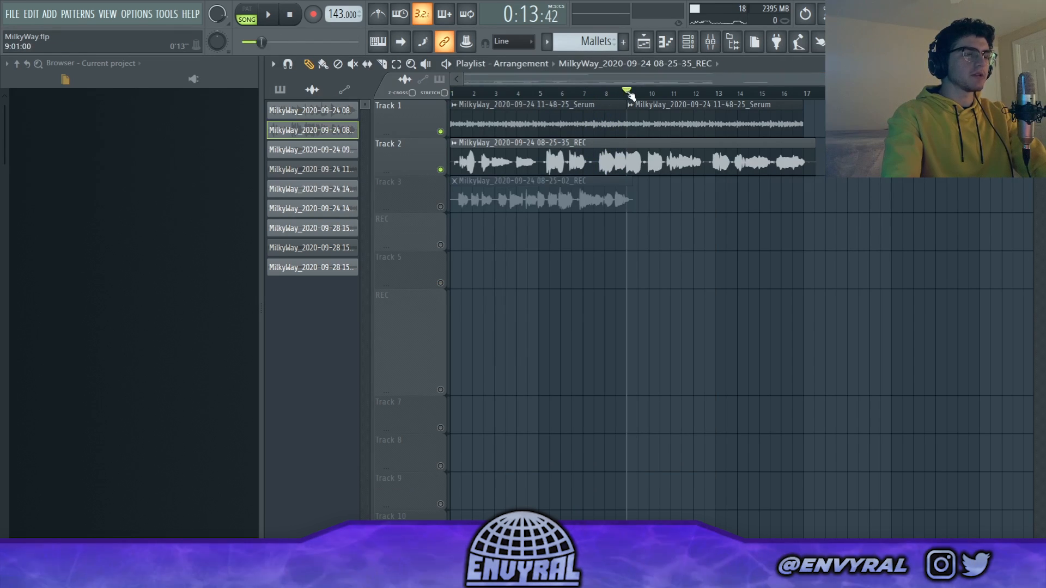
pyautogui.press('space')
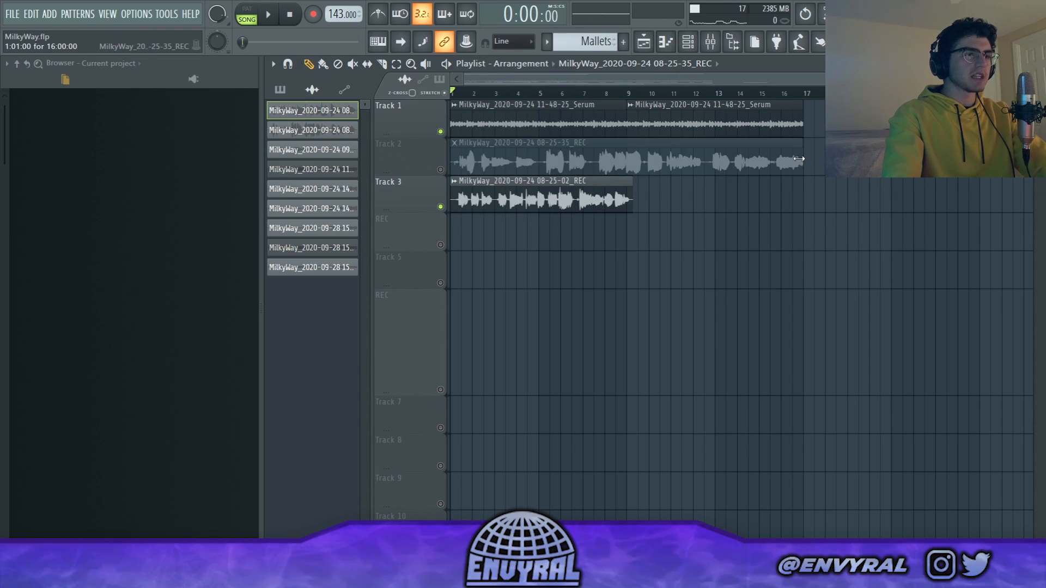
# - Trim the Track 2 vocal clip to 16 bars, and play and solo the Track 3 vocal recording
pyautogui.moveTo(799, 159); pyautogui.dragTo(761, 157)
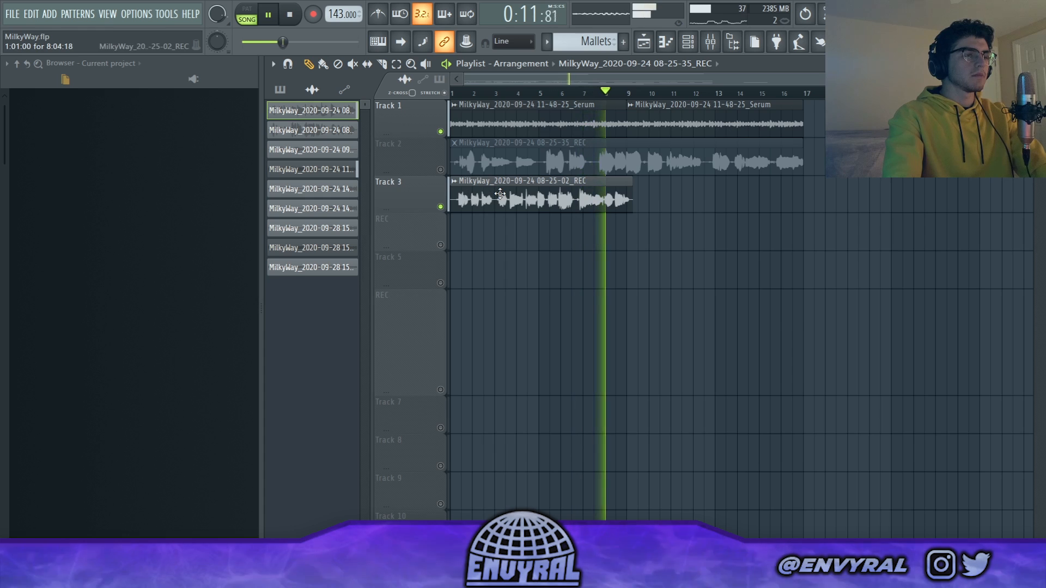
pyautogui.press('space')
pyautogui.rightClick(441, 207)
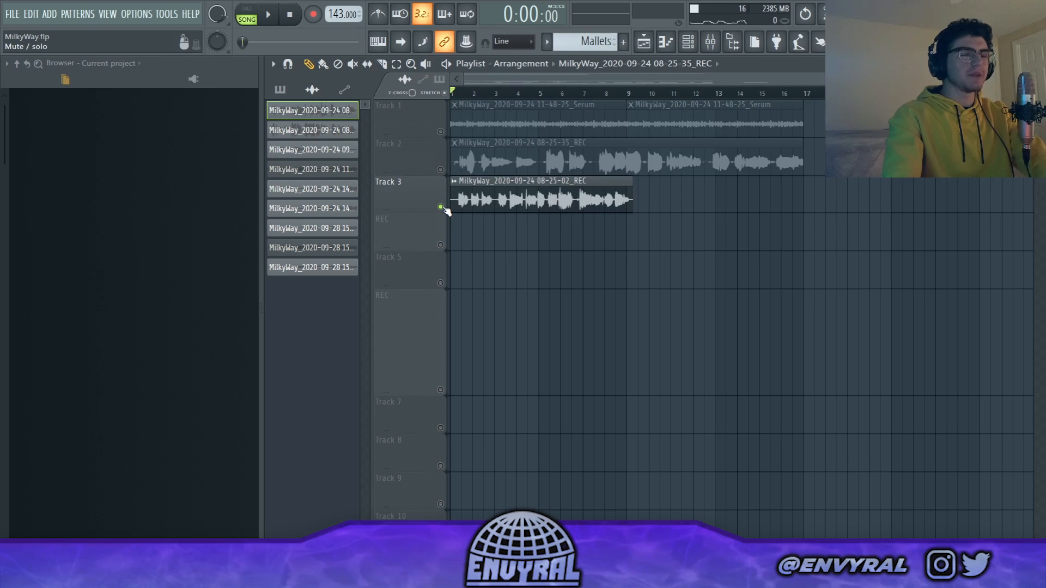
# - Examine the panning of the Vox and Vox 2 mixer tracks alongside their vocal clips in the playlist
pyautogui.press('F9')
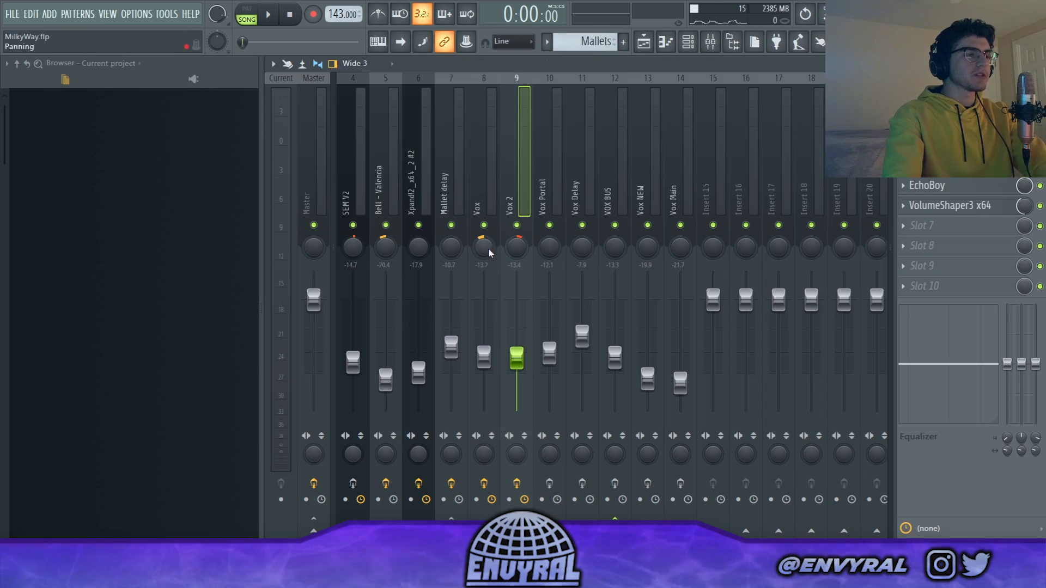
pyautogui.click(489, 134)
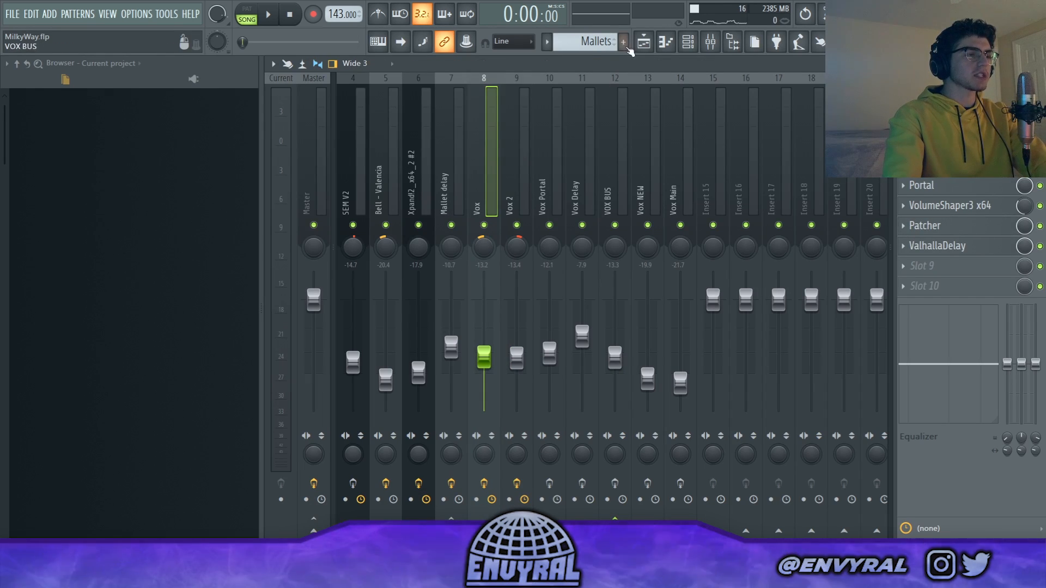
pyautogui.click(645, 41)
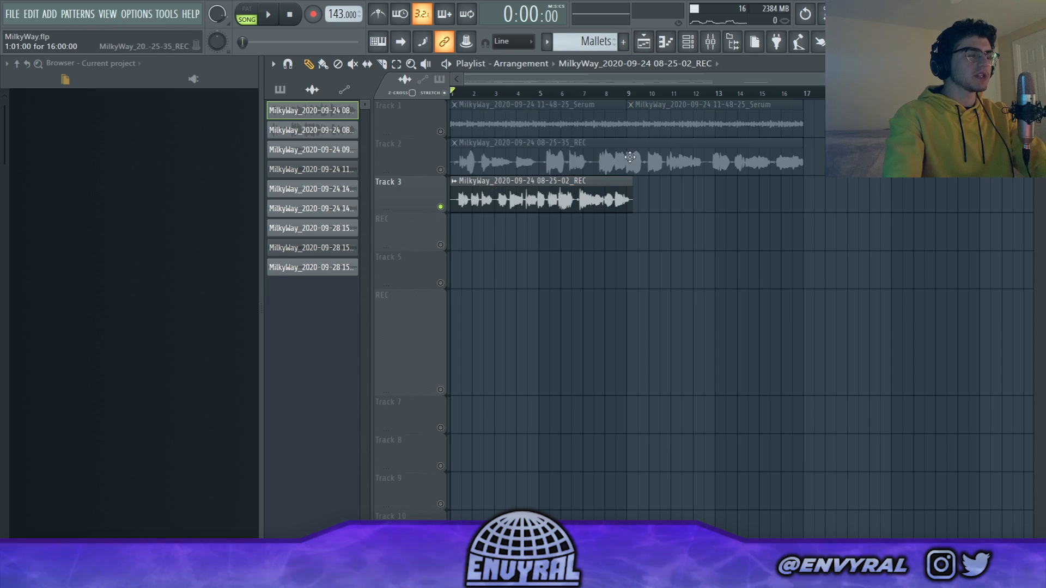
pyautogui.click(711, 48)
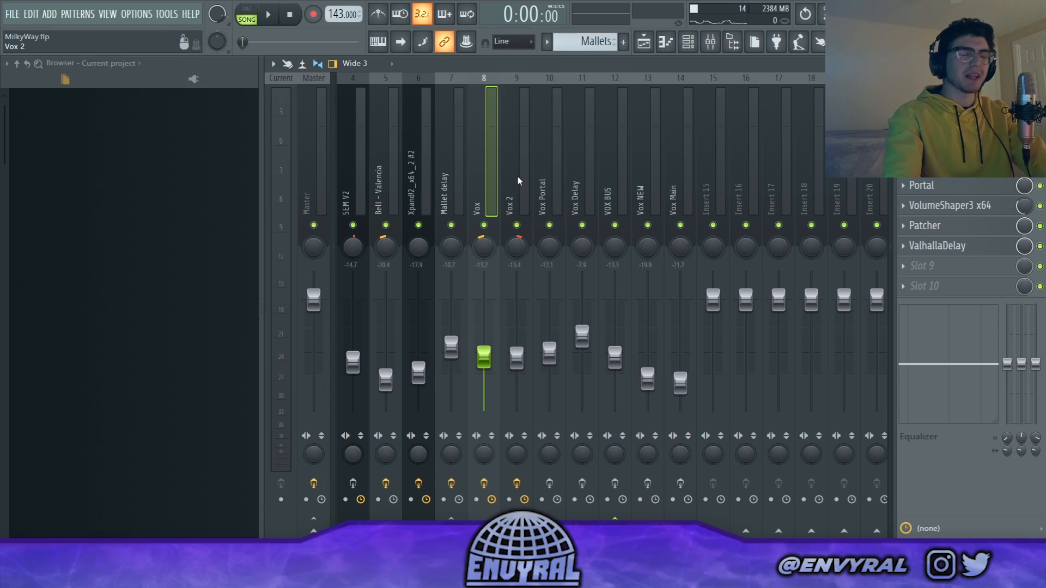
# - Open Auto-Tune Evo on the Vox 2 mixer track and examine its throat length and formant settings
pyautogui.click(521, 200)
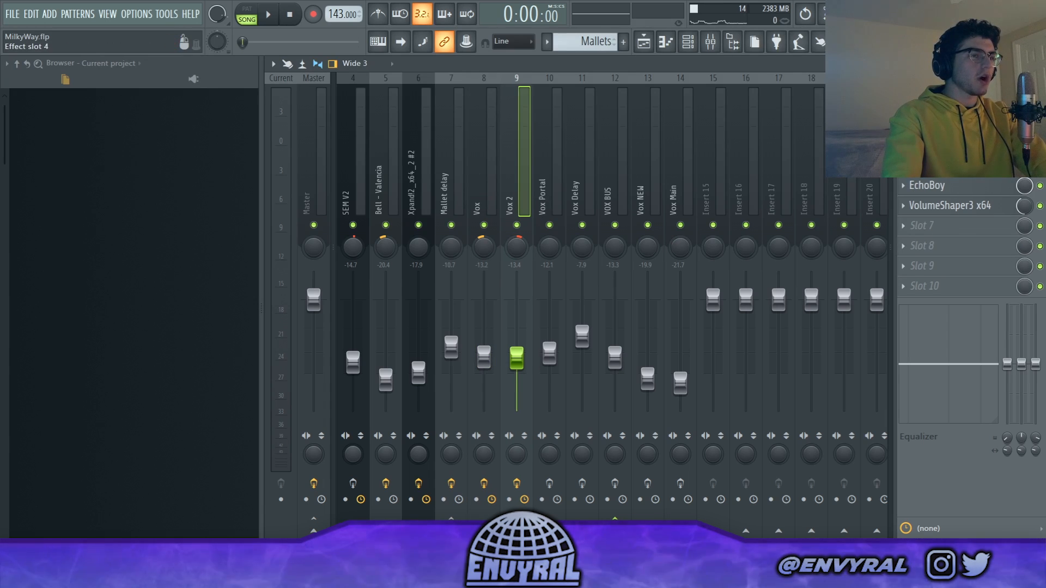
pyautogui.click(937, 105)
pyautogui.moveTo(657, 206); pyautogui.dragTo(593, 140)
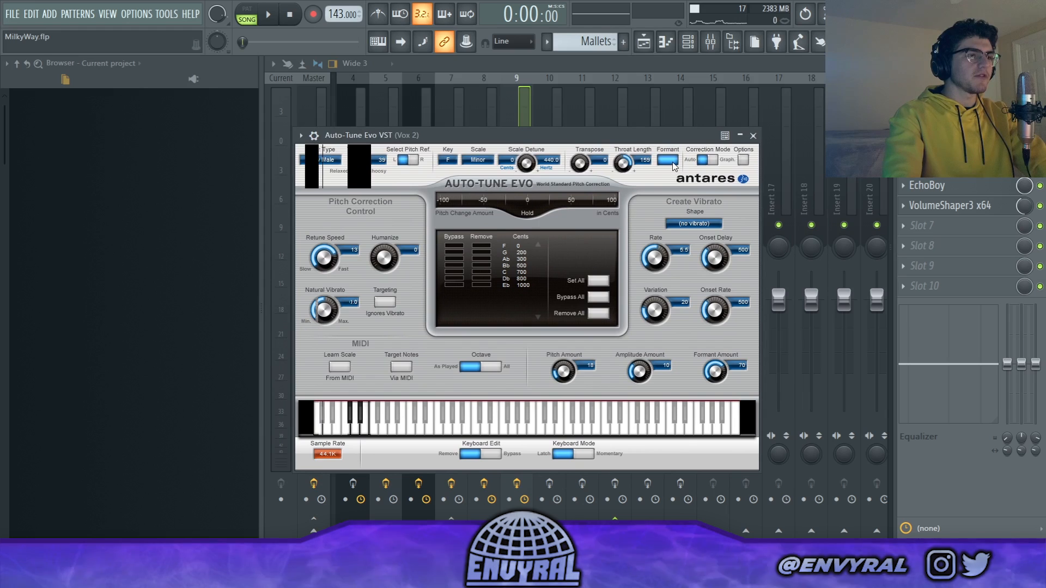
# - Play the vocals in solo, re-enable the Serum audio on Track 1 and play it together with the Track 3 vocal
pyautogui.click(642, 42)
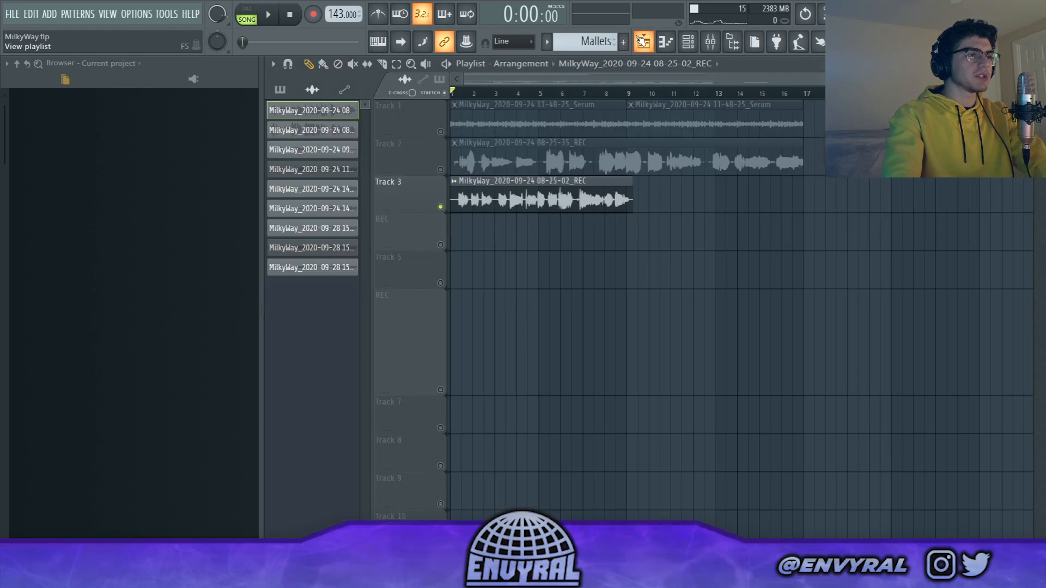
pyautogui.press('space')
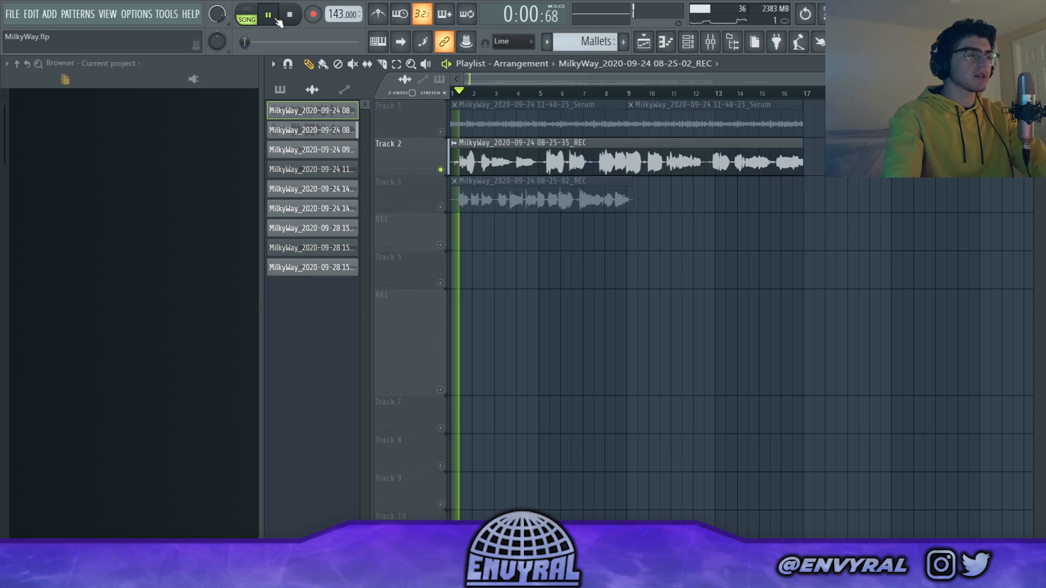
pyautogui.click(440, 131)
pyautogui.click(543, 93)
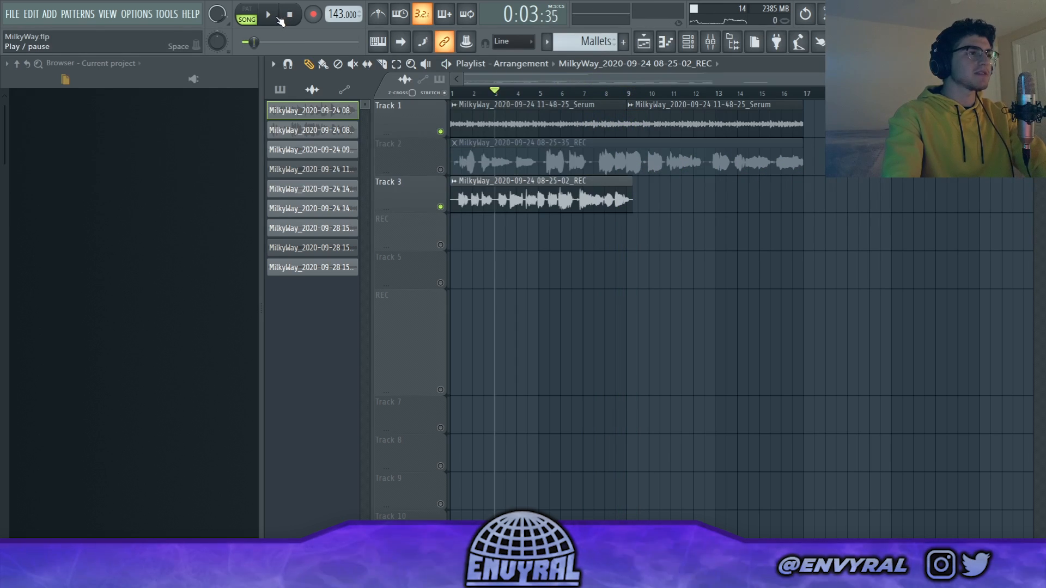
pyautogui.click(276, 20)
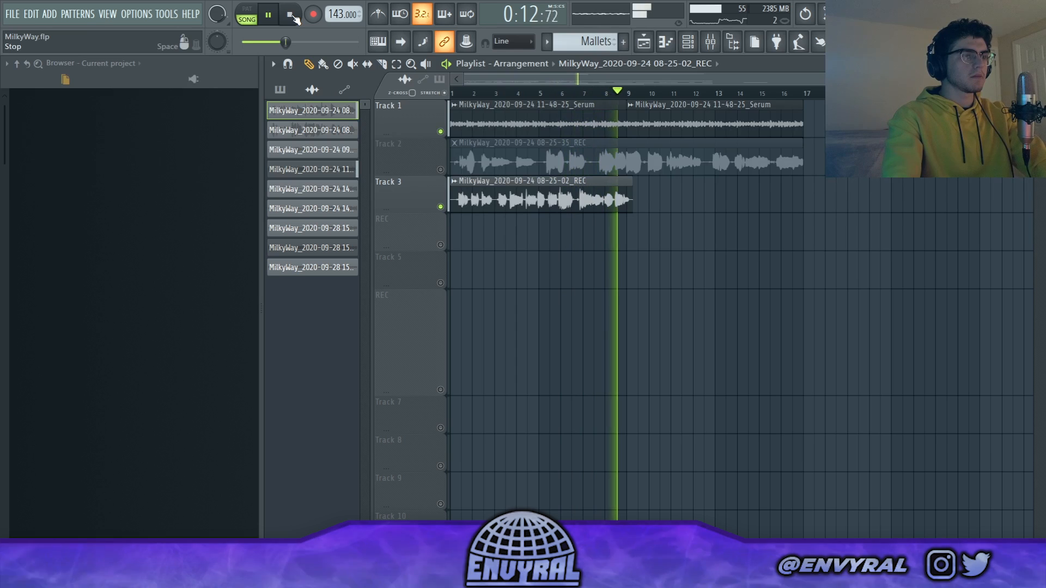
pyautogui.click(291, 16)
# - Inspect the ValhallaDelay on the Vox mixer track and the EchoBoy echo on Vox 2
pyautogui.press('F9')
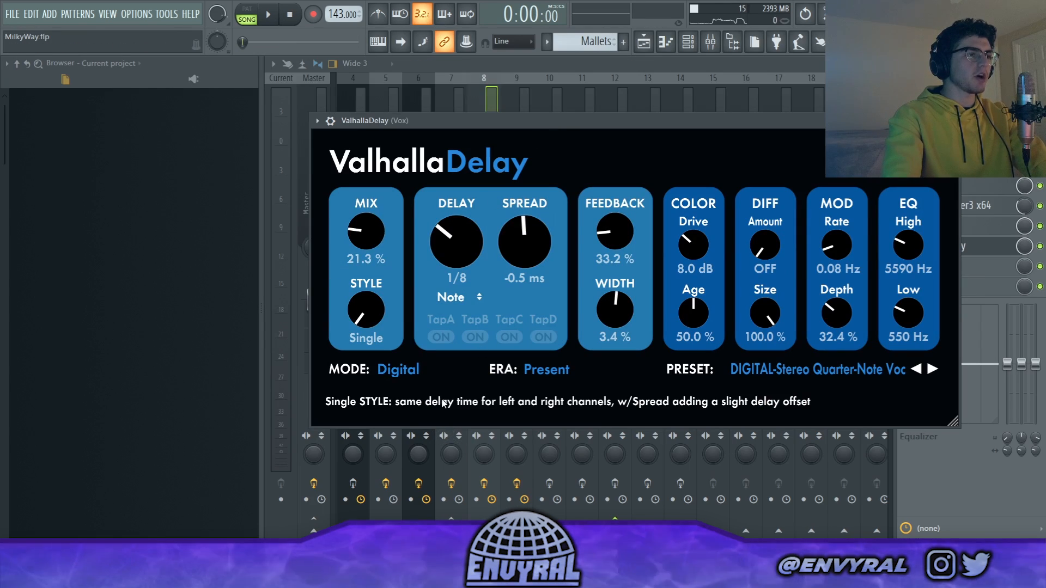
pyautogui.click(951, 121)
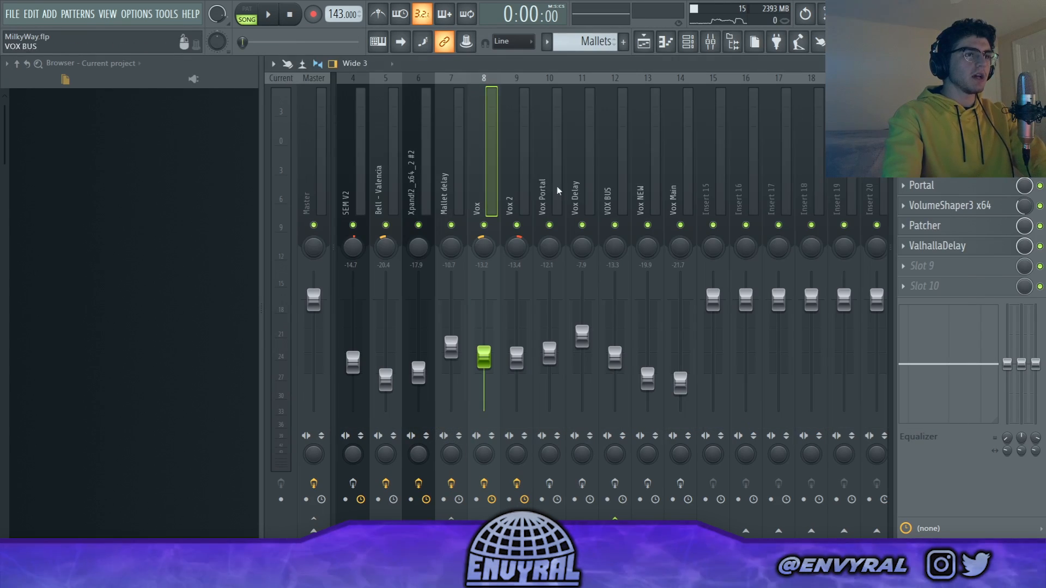
pyautogui.click(516, 187)
pyautogui.click(956, 184)
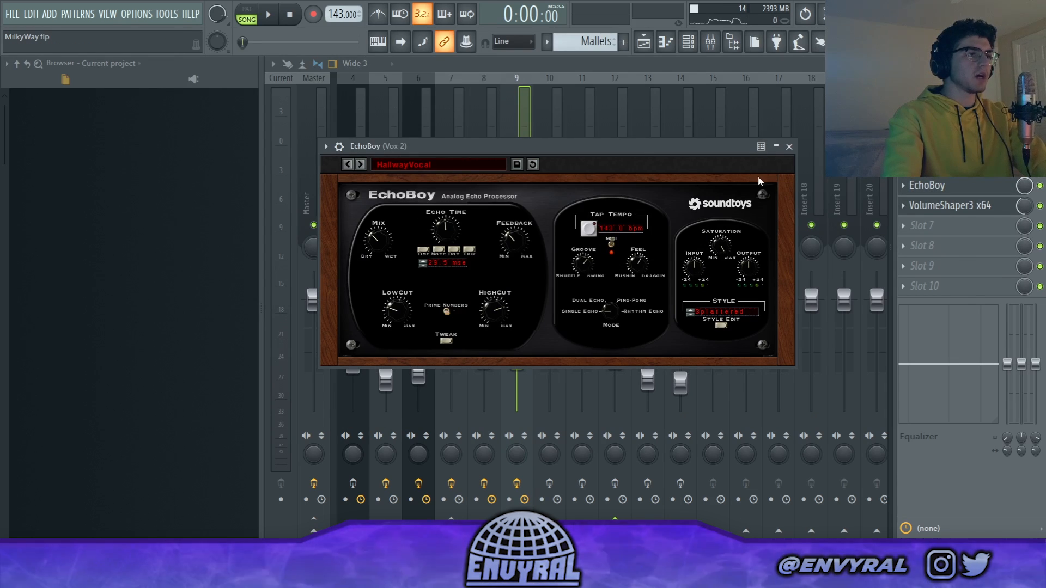
pyautogui.click(790, 148)
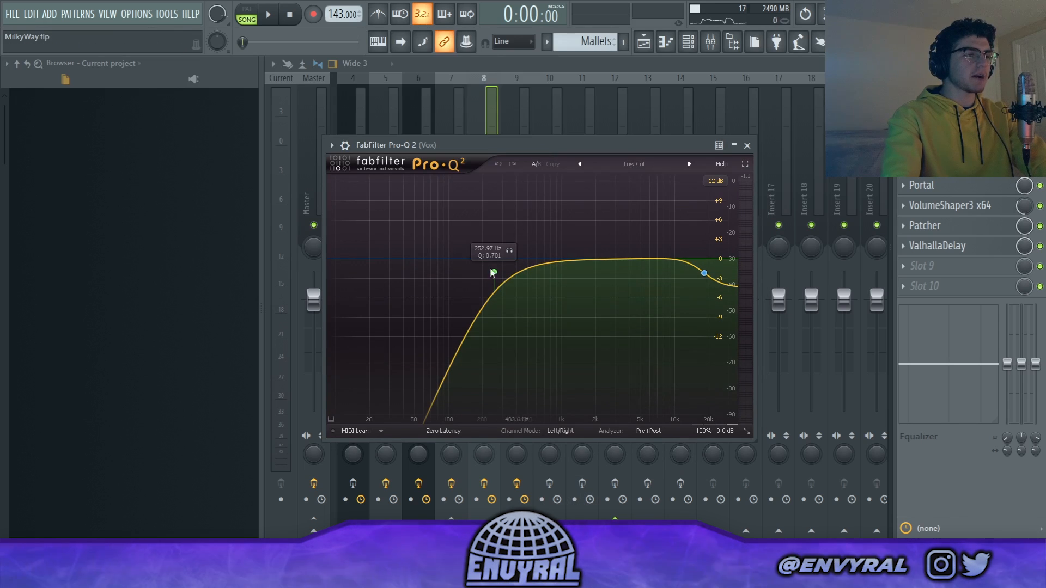
# - Inspect the FabFilter Pro-Q 2 low cut and the Pro-C 2 compressor on the Vox mixer track
pyautogui.click(949, 145)
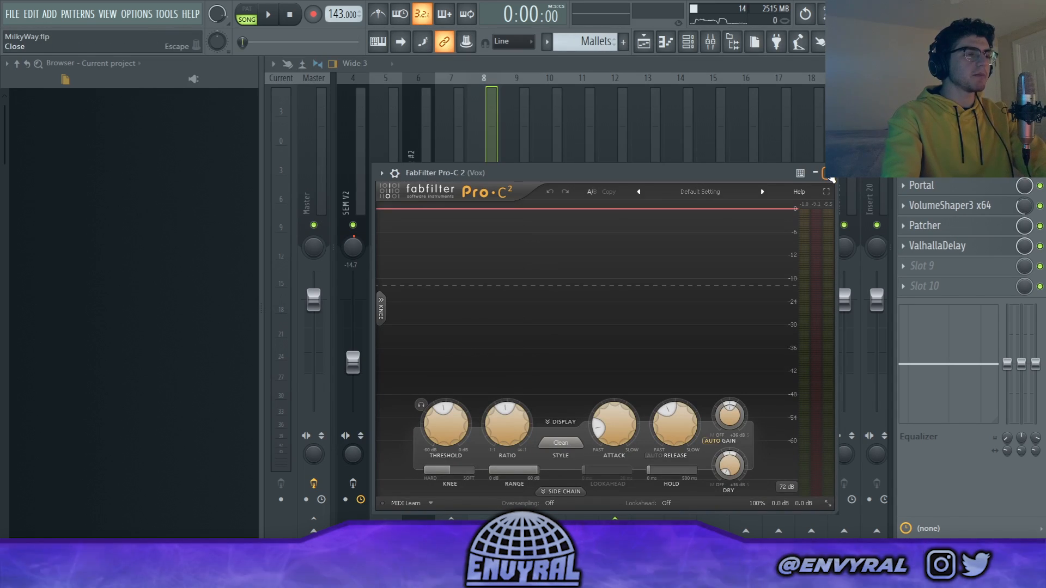
pyautogui.click(830, 175)
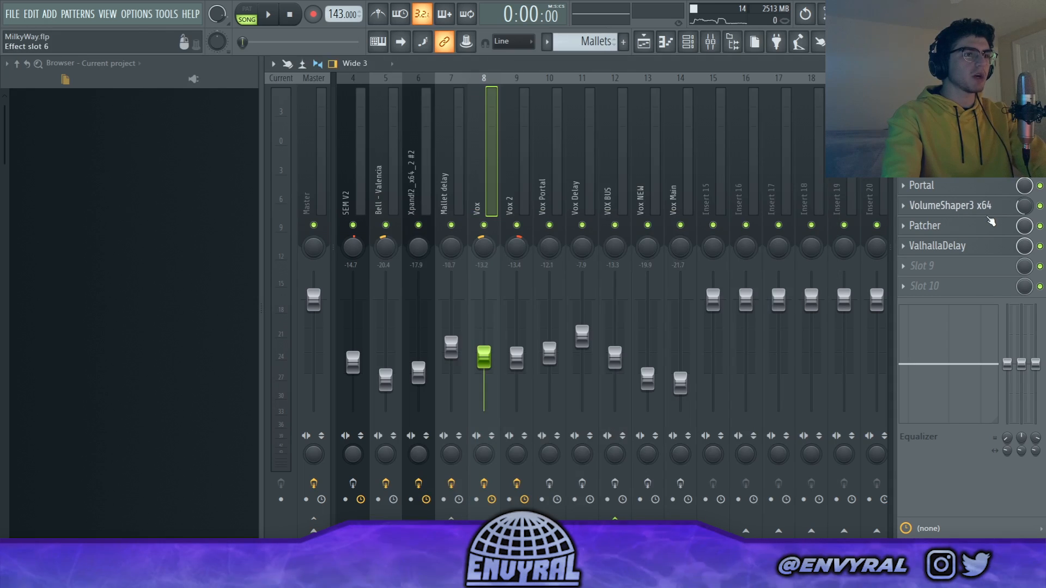
# - Play the chopped vocal clips on Tracks 18 and 19 of the playlist and follow them past bar 9
pyautogui.press('F5')
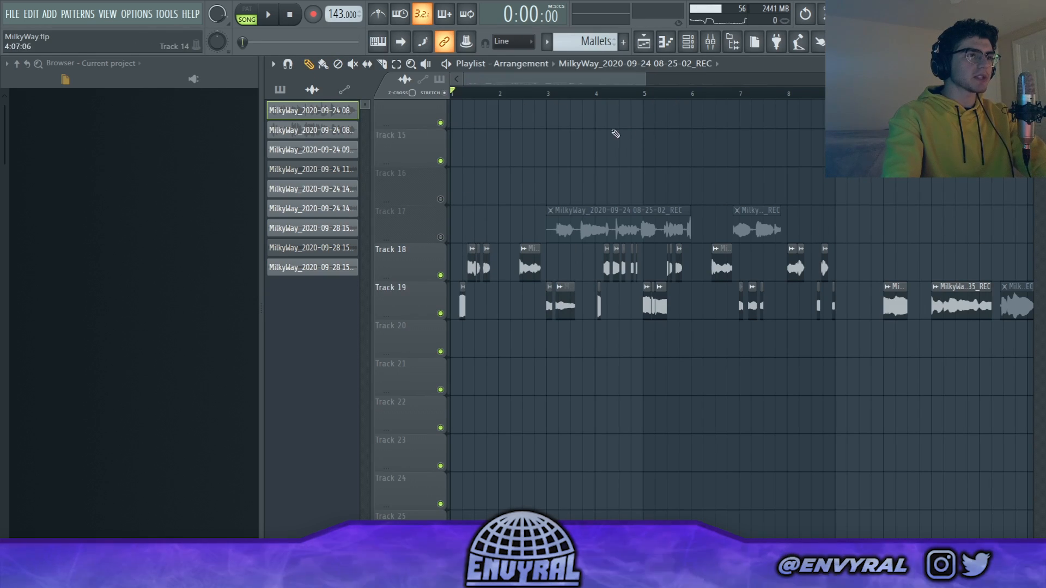
pyautogui.moveTo(645, 83); pyautogui.dragTo(701, 82)
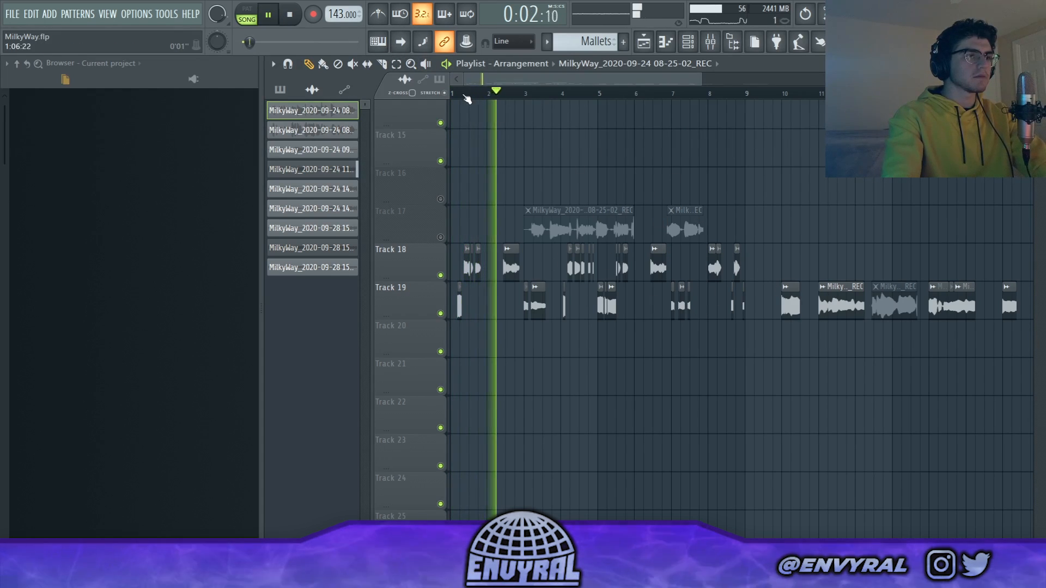
pyautogui.scroll(2, 464, 99)
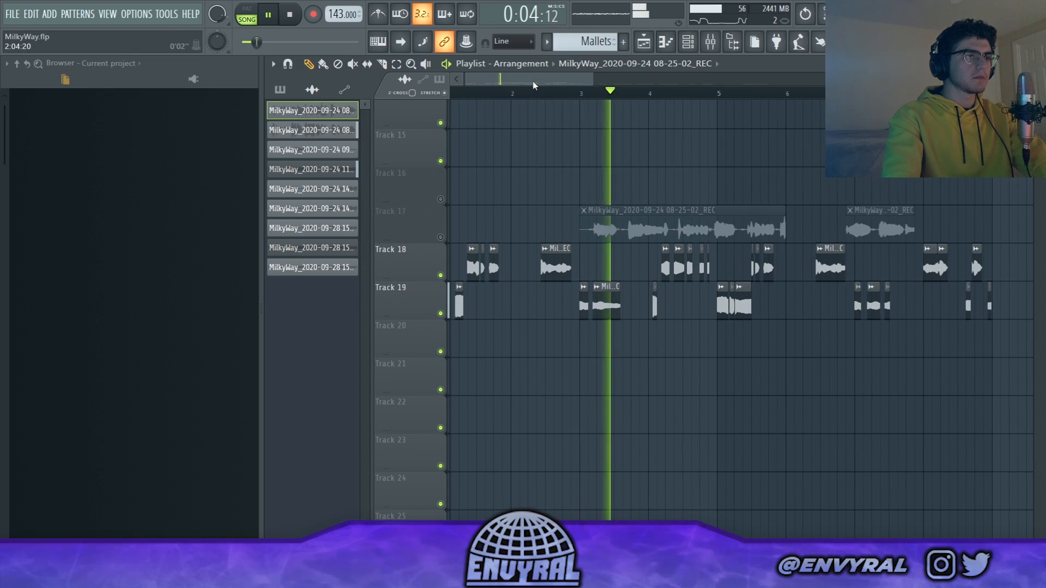
pyautogui.moveTo(533, 81); pyautogui.dragTo(601, 86)
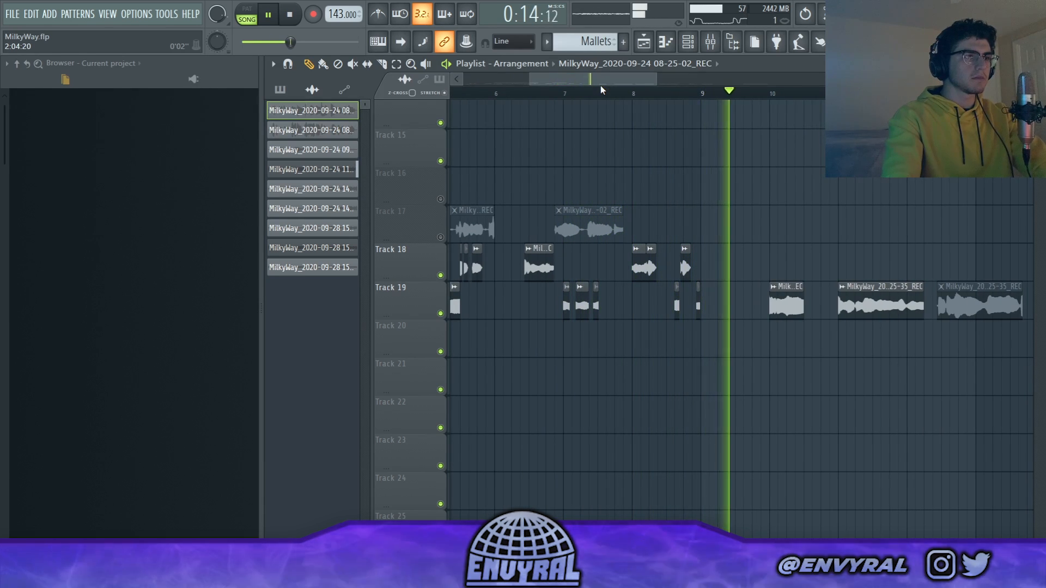
# - Follow the chopped vocal clips on Track 19 past bar 10 and stop the playback
pyautogui.moveTo(602, 86); pyautogui.dragTo(635, 93)
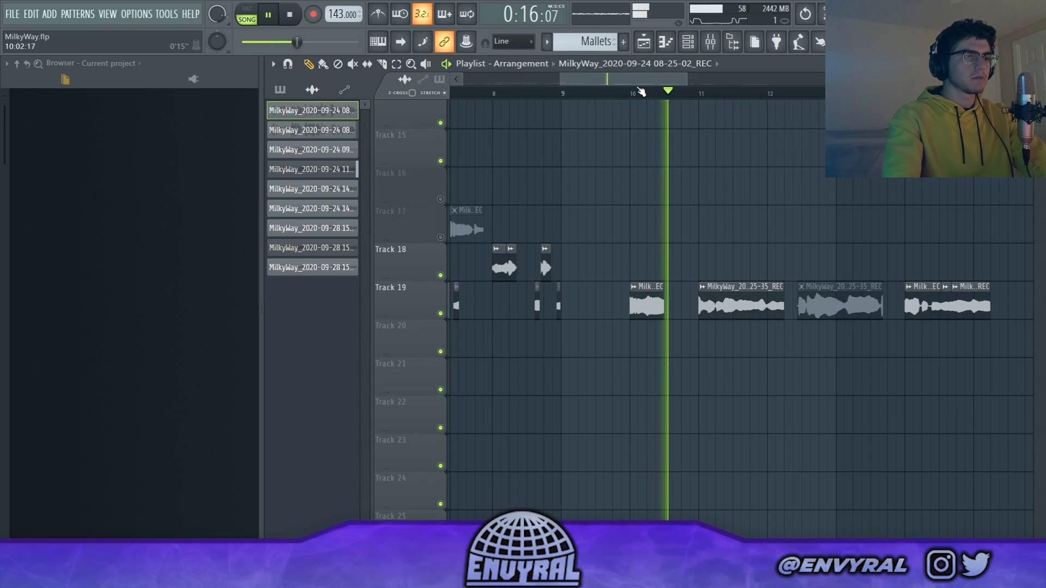
pyautogui.press('space')
# - Create a volume automation for the first vocal chop at the start of Track 19
pyautogui.scroll(3, 692, 97)
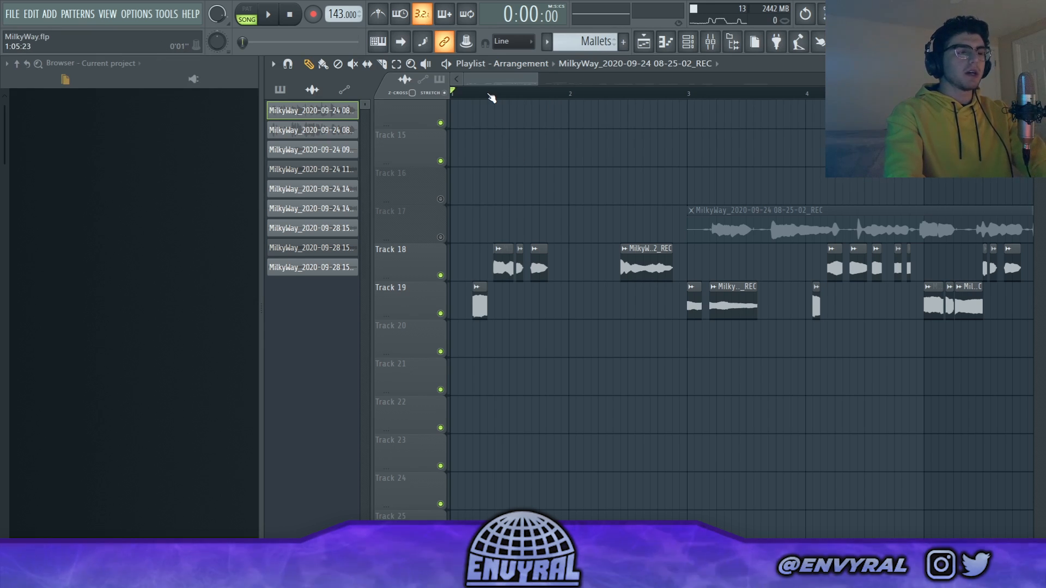
pyautogui.moveTo(492, 97); pyautogui.dragTo(492, 184)
pyautogui.moveTo(482, 93); pyautogui.dragTo(498, 123)
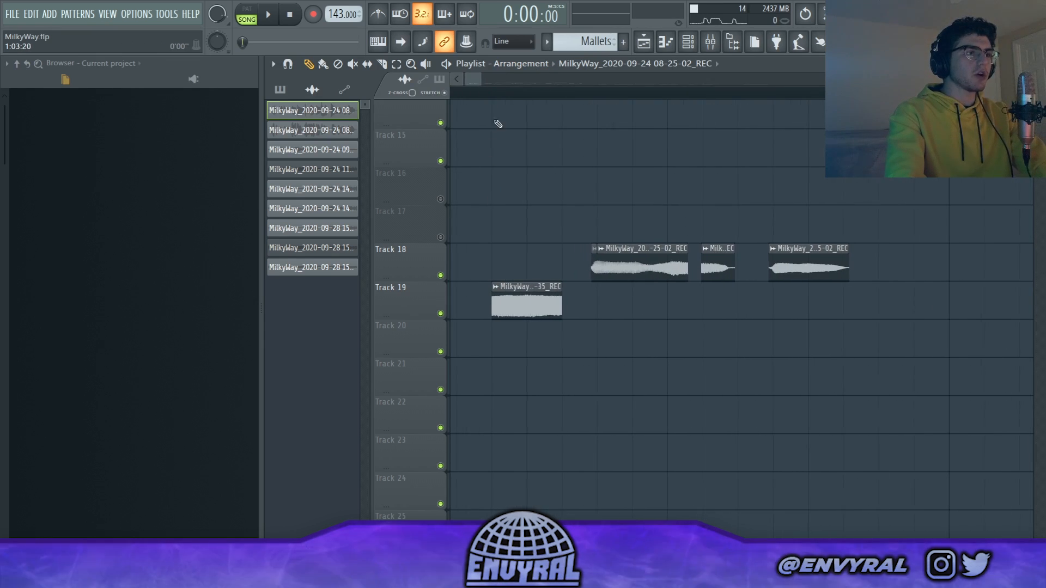
pyautogui.click(494, 289)
pyautogui.moveTo(654, 393)
pyautogui.click(727, 404)
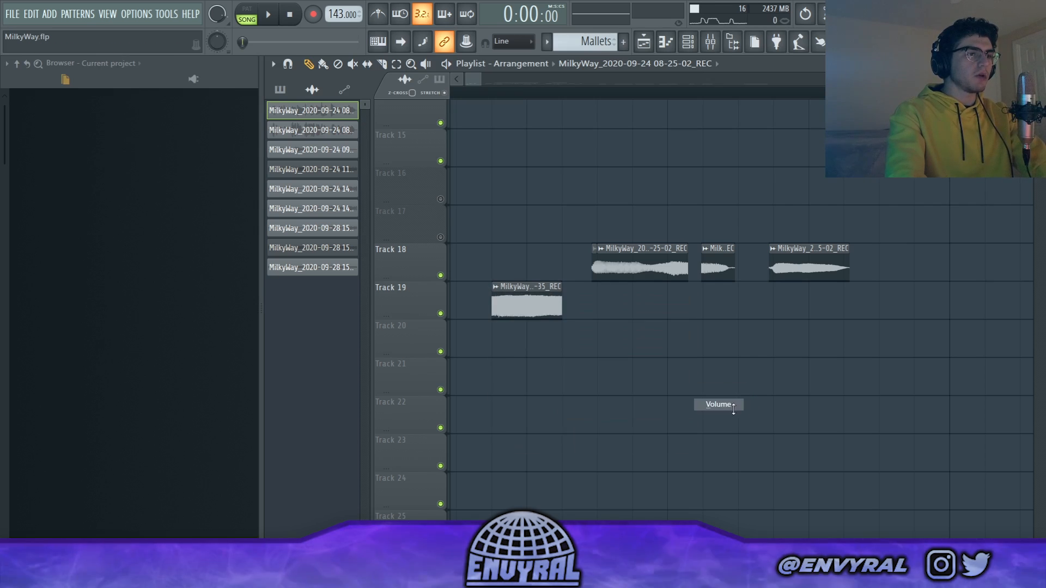
pyautogui.scroll(-2, 512, 284)
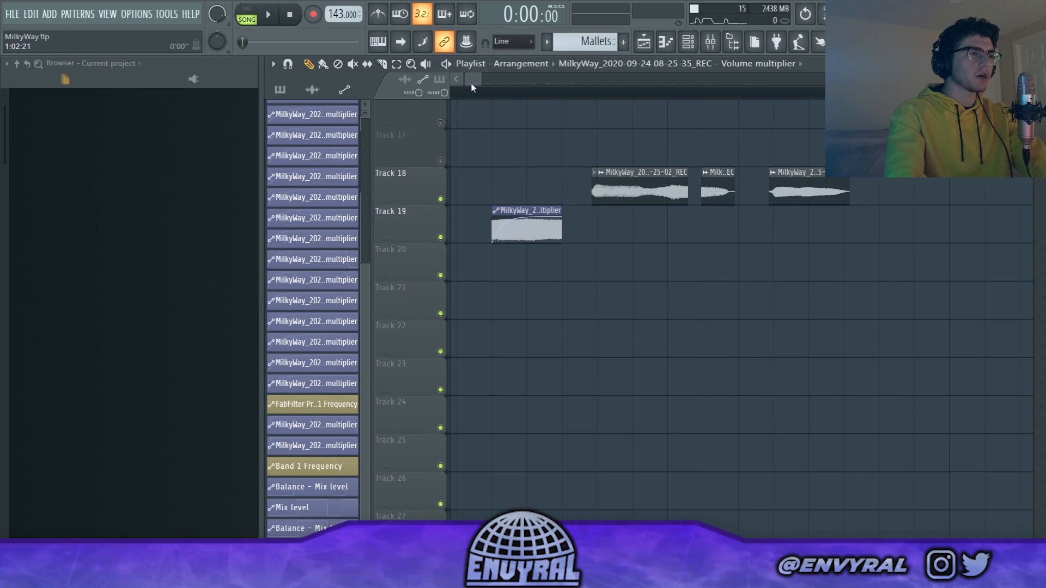
# - Play the opening of the song to hear the first vocal chop with its volume automation
pyautogui.hscroll(-2, 473, 90)
pyautogui.press('space')
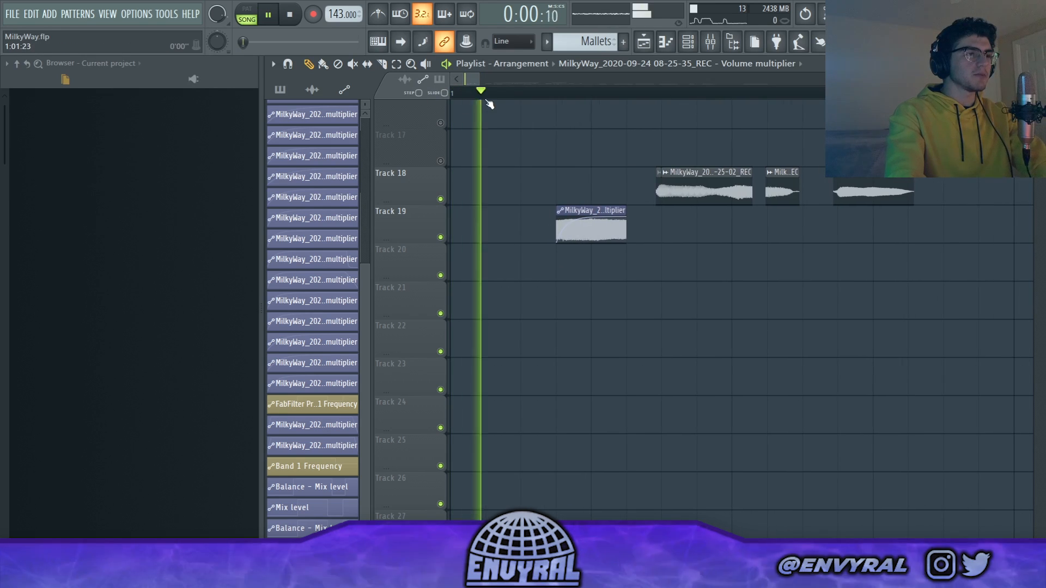
pyautogui.press('space')
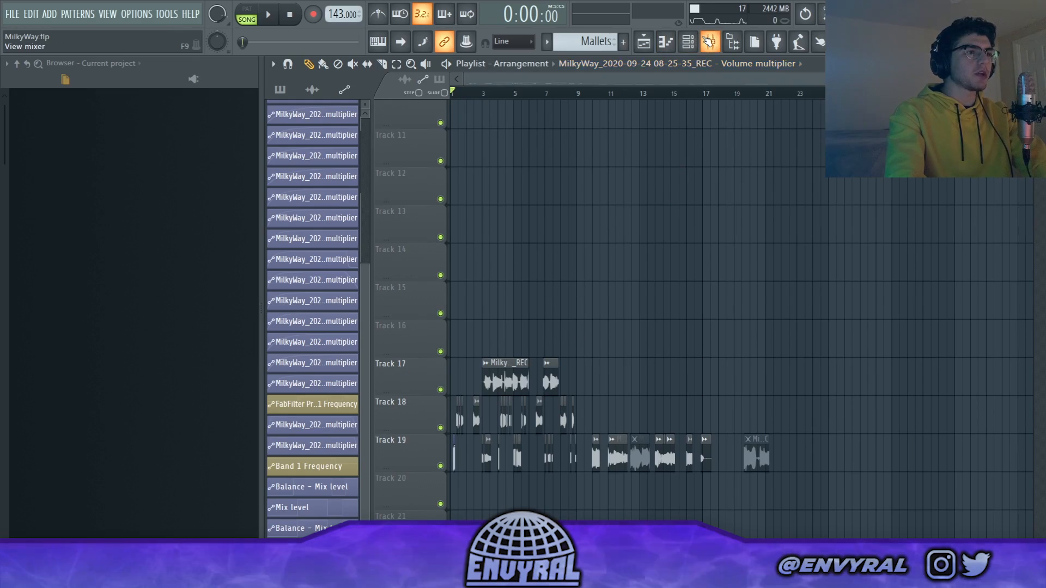
# - Look over the vocal tracks in the mixer, return to the playlist and play the soloed Vox recording on Track 20
pyautogui.click(709, 42)
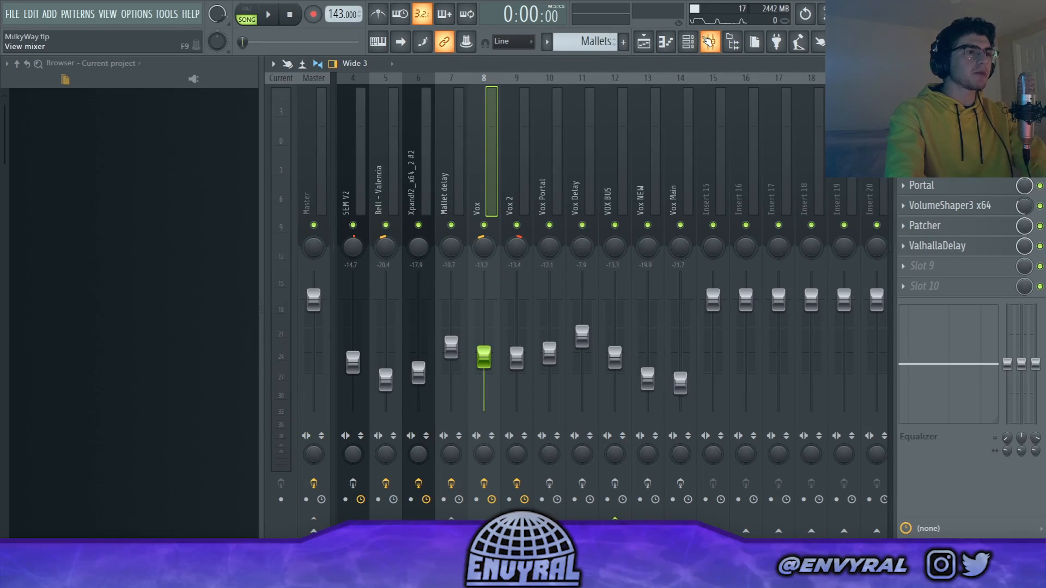
pyautogui.click(644, 41)
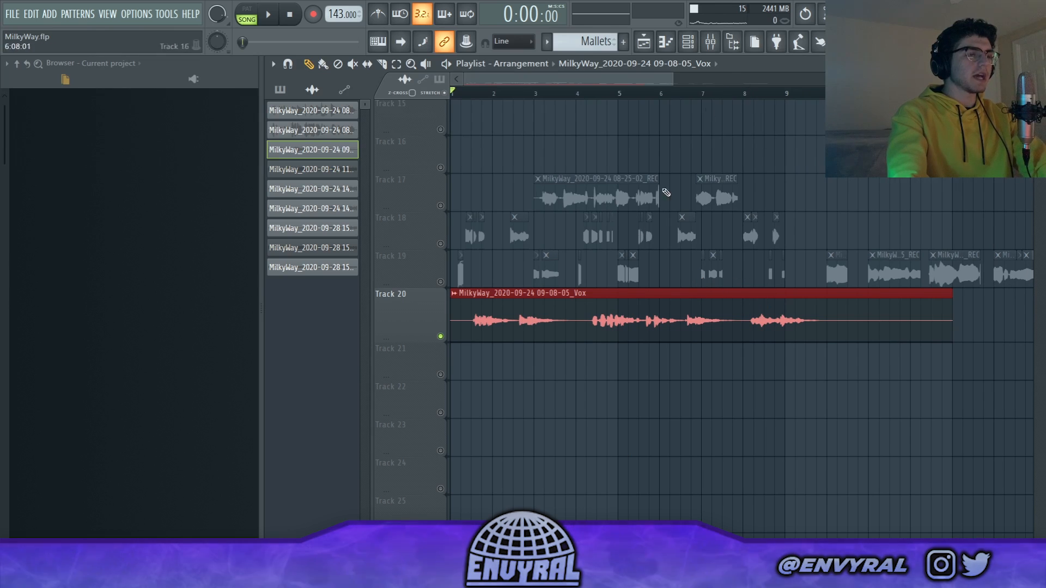
pyautogui.click(267, 16)
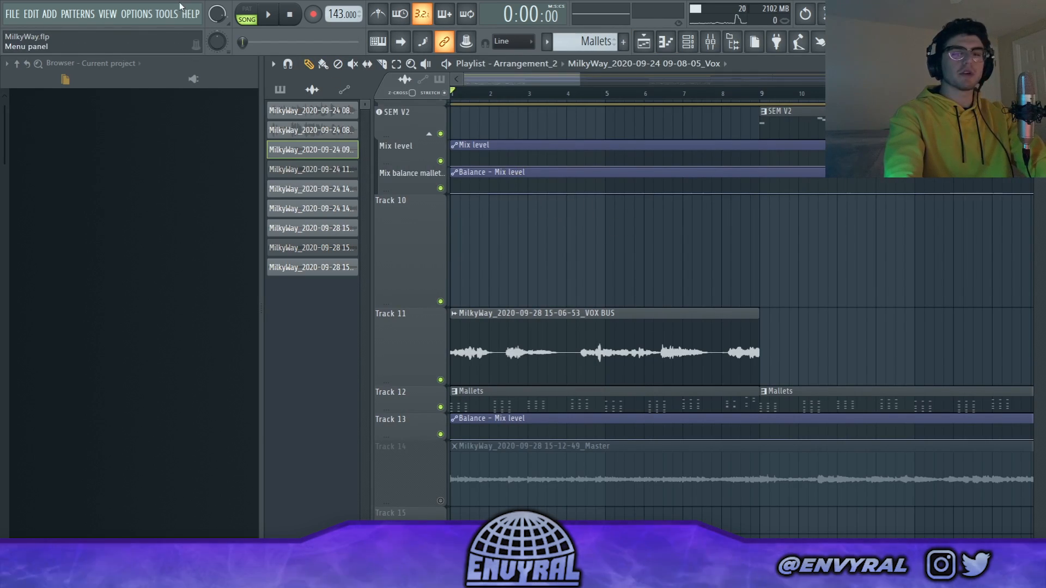
# - Play Arrangement_2 from its start through the VOX BUS clip on Track 11, stopping after bar 8
pyautogui.click(271, 15)
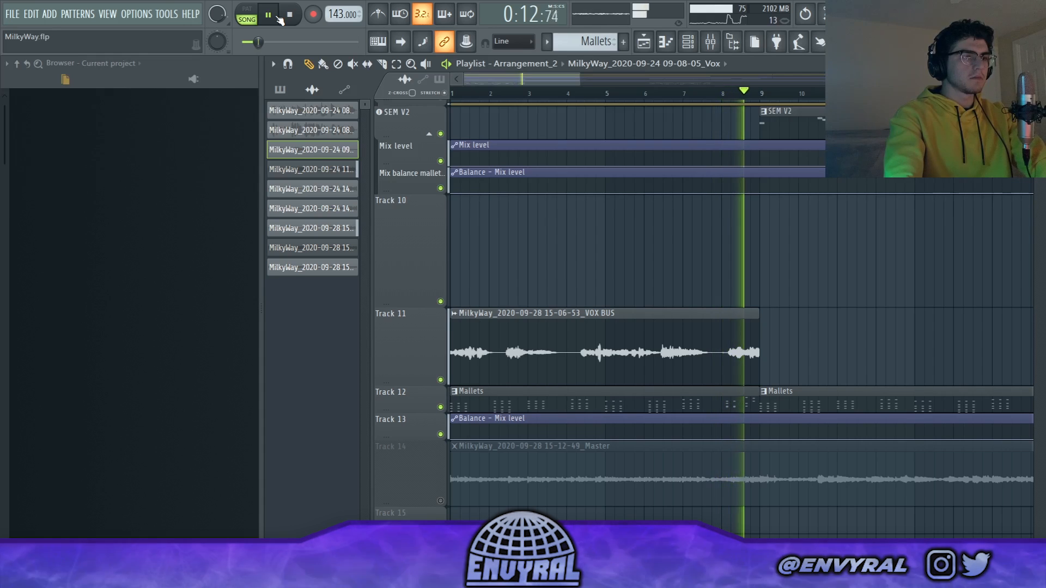
pyautogui.press('space')
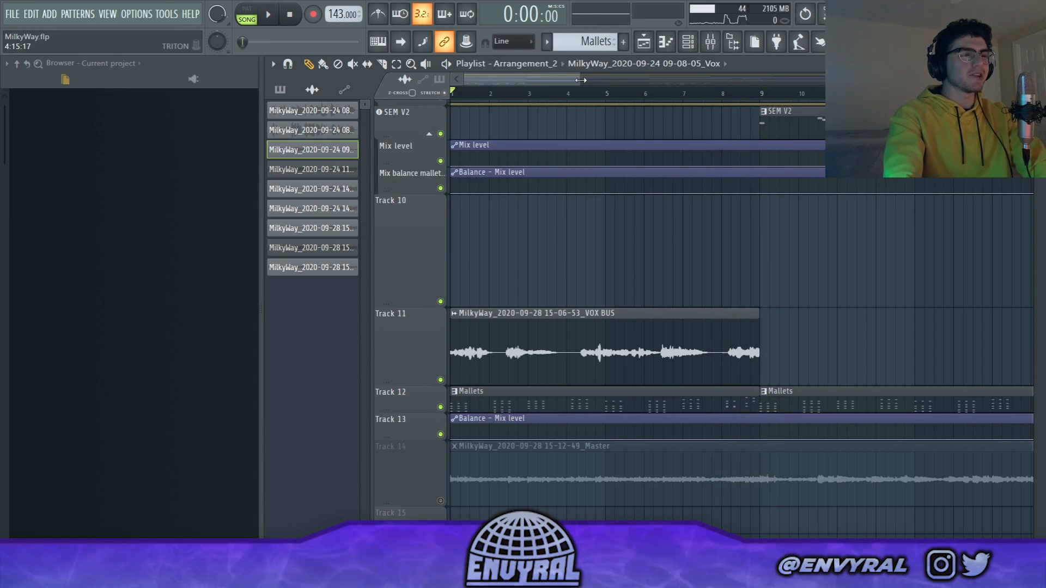
# - Locate the chopped VOX BUS clips on Track 10 of Arrangement_2 and play them from bar 25
pyautogui.scroll(-3, 800, 146)
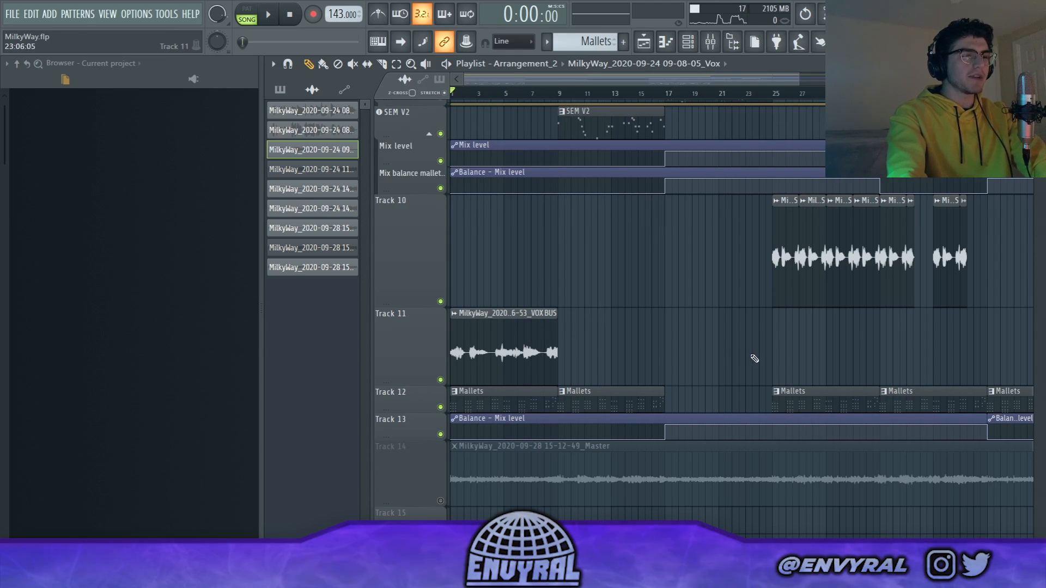
pyautogui.scroll(3, 591, 94)
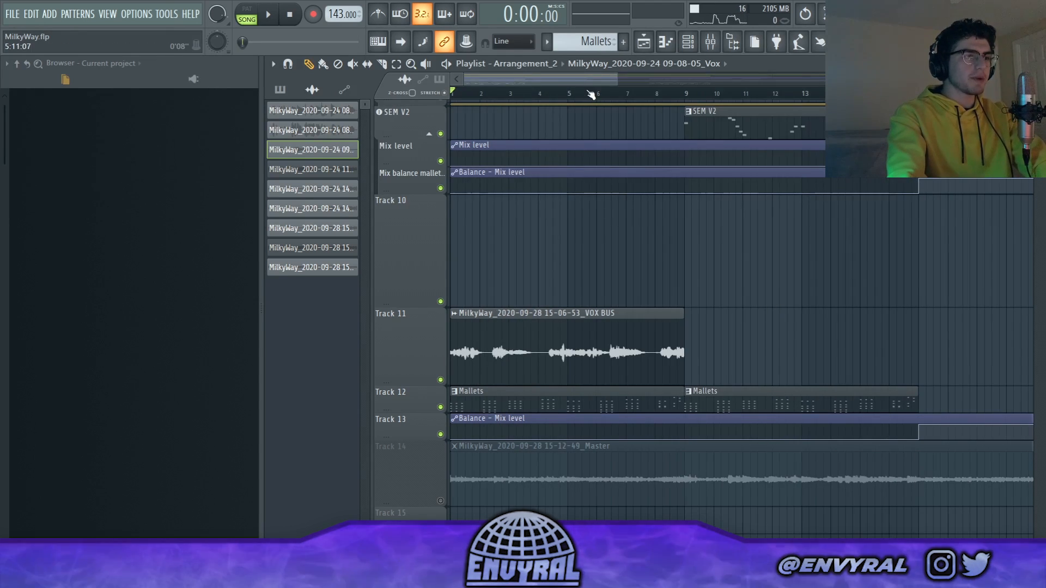
pyautogui.moveTo(586, 80); pyautogui.dragTo(724, 83)
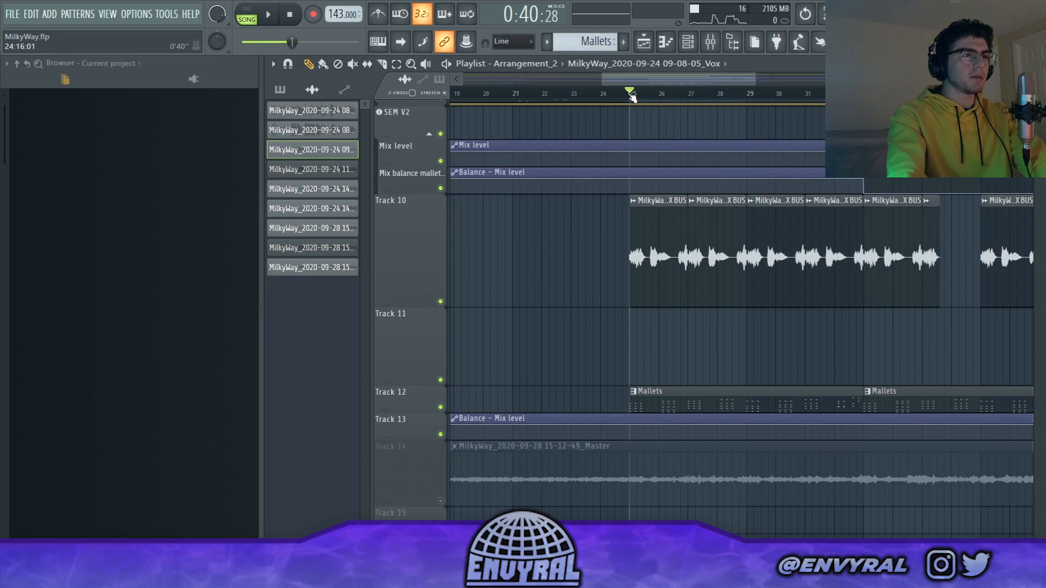
pyautogui.scroll(-3, 632, 97)
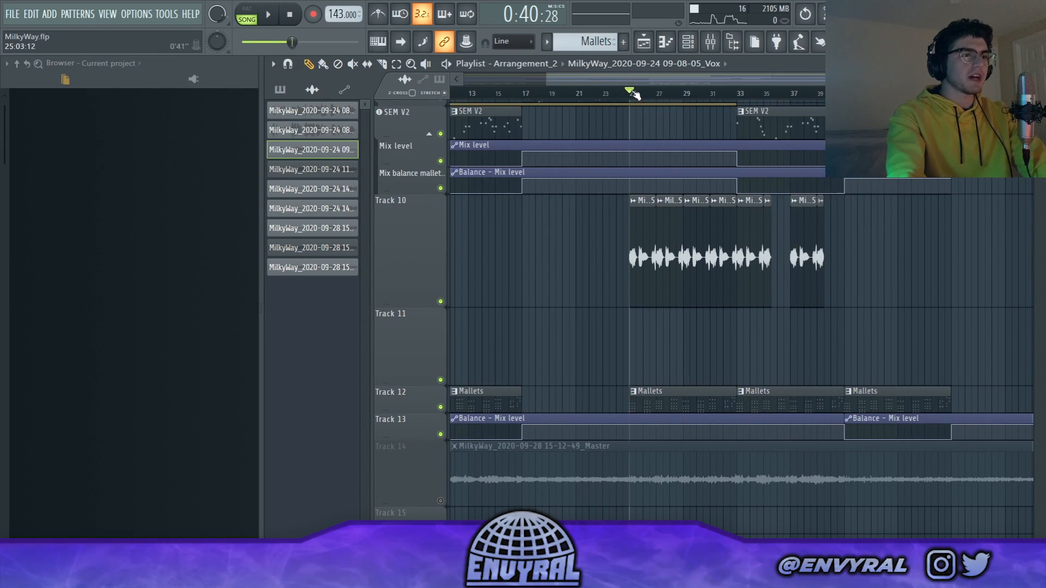
pyautogui.click(269, 18)
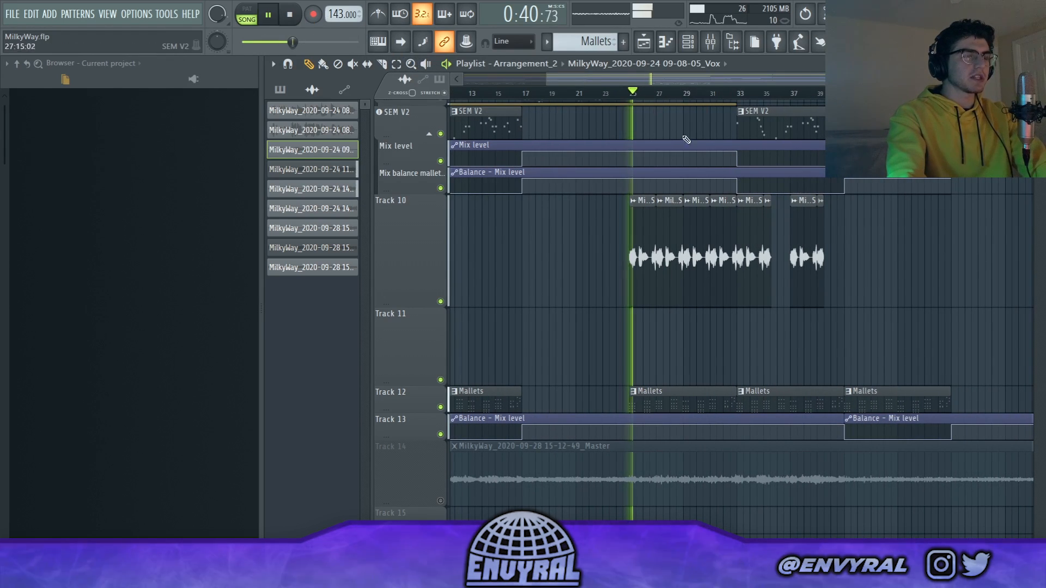
# - Inspect the FabFilter Pro-Q 3 cuts and the FIN-MICRO effect on the Vox NEW mixer track
pyautogui.scroll(3, 634, 94)
pyautogui.click(719, 42)
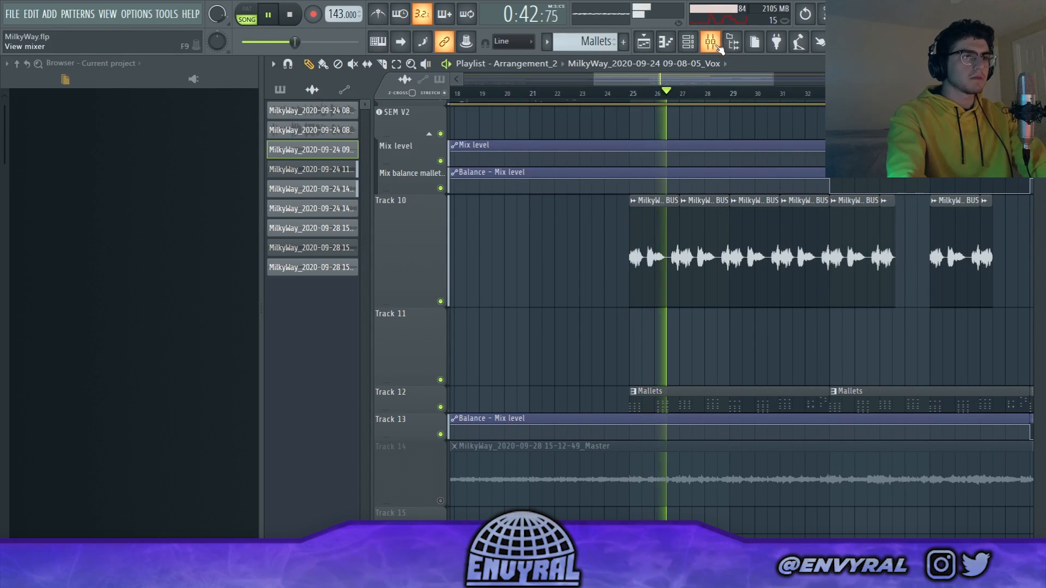
pyautogui.moveTo(714, 78); pyautogui.dragTo(731, 77)
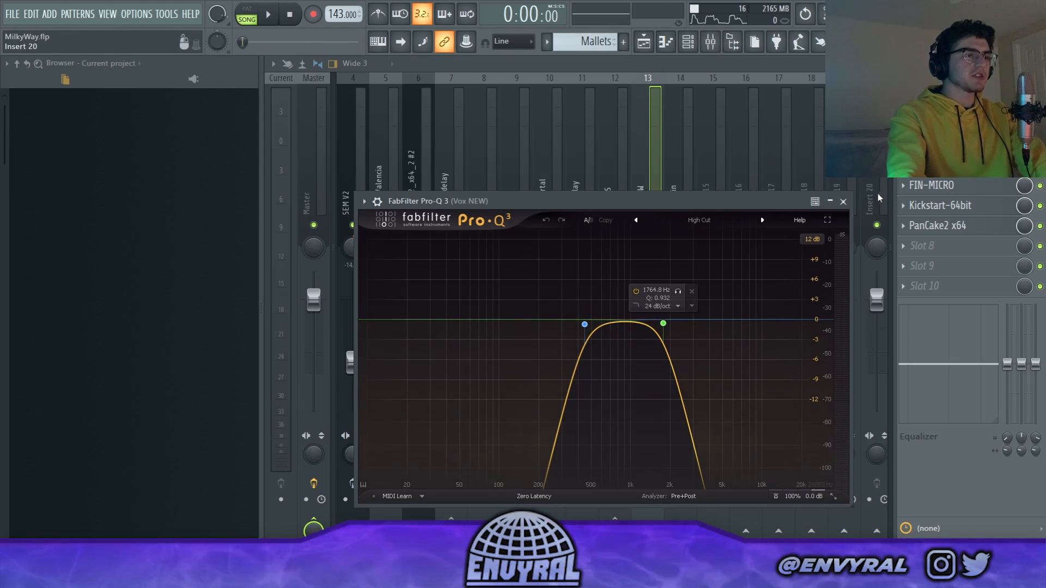
pyautogui.click(843, 202)
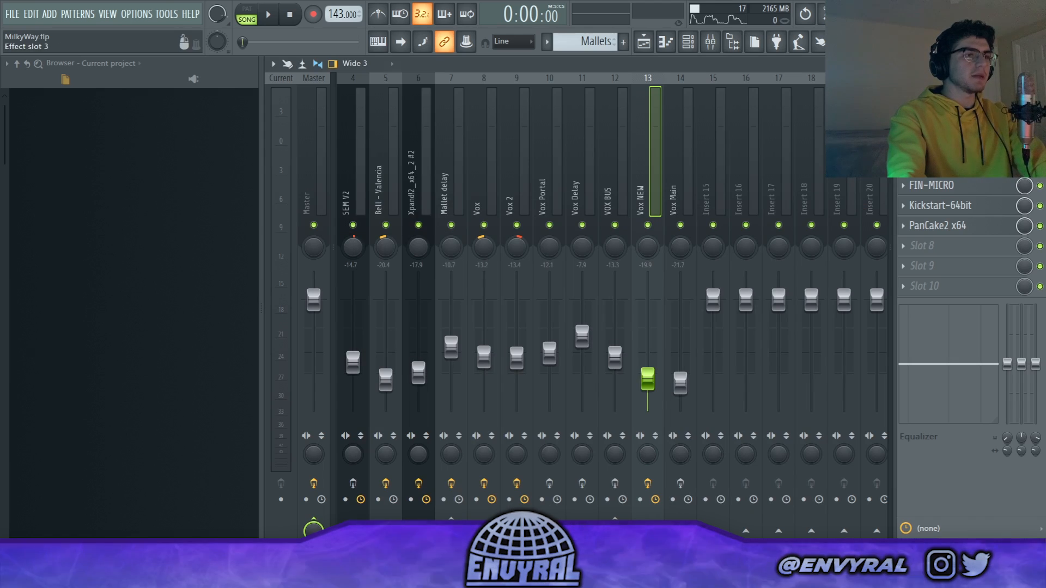
pyautogui.click(932, 185)
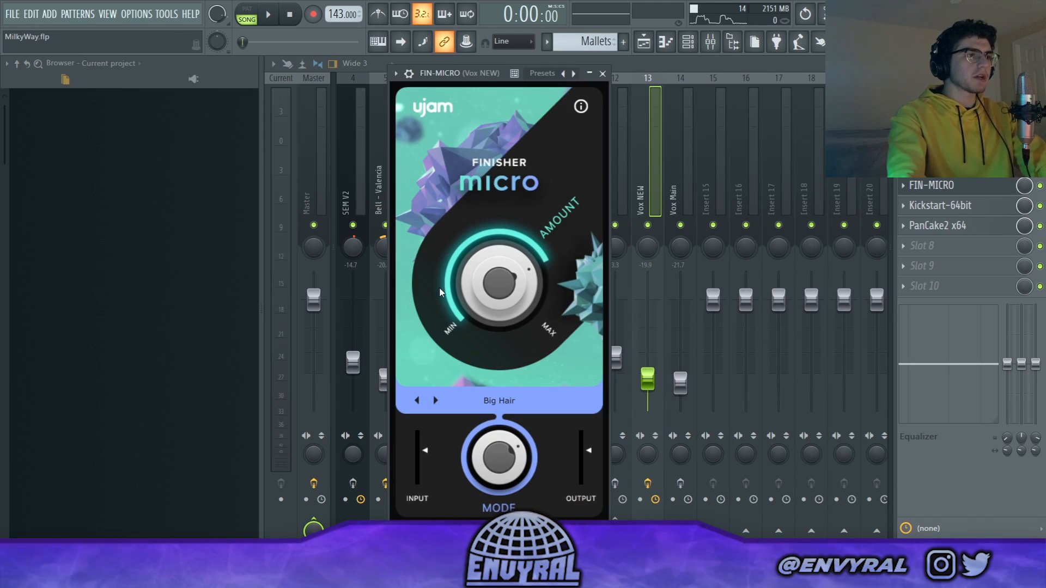
pyautogui.click(604, 73)
# - Play the full arrangement from bar 25 to hear the processed vocal chops with the other instruments
pyautogui.click(589, 93)
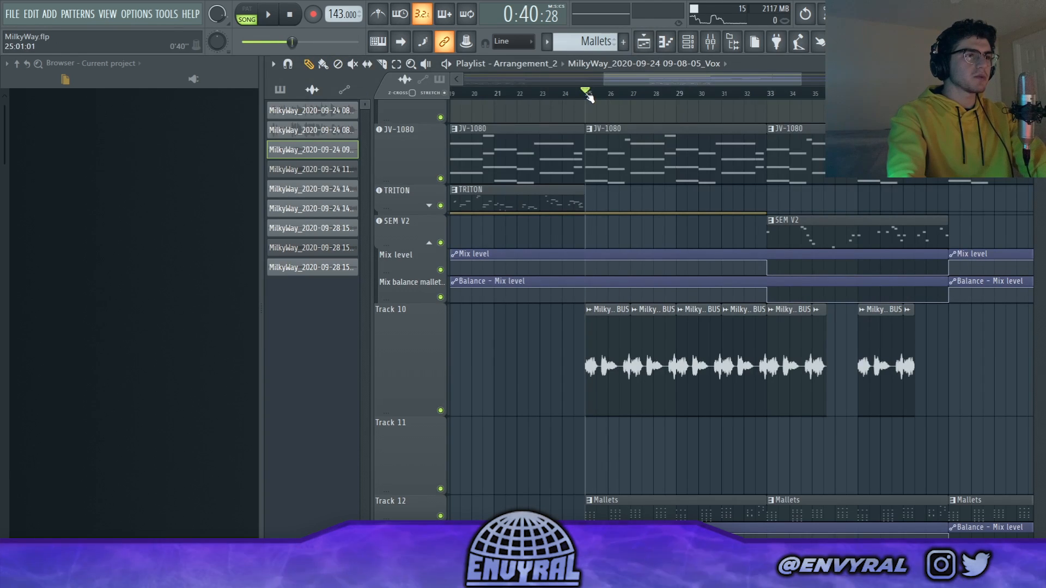
pyautogui.press('space')
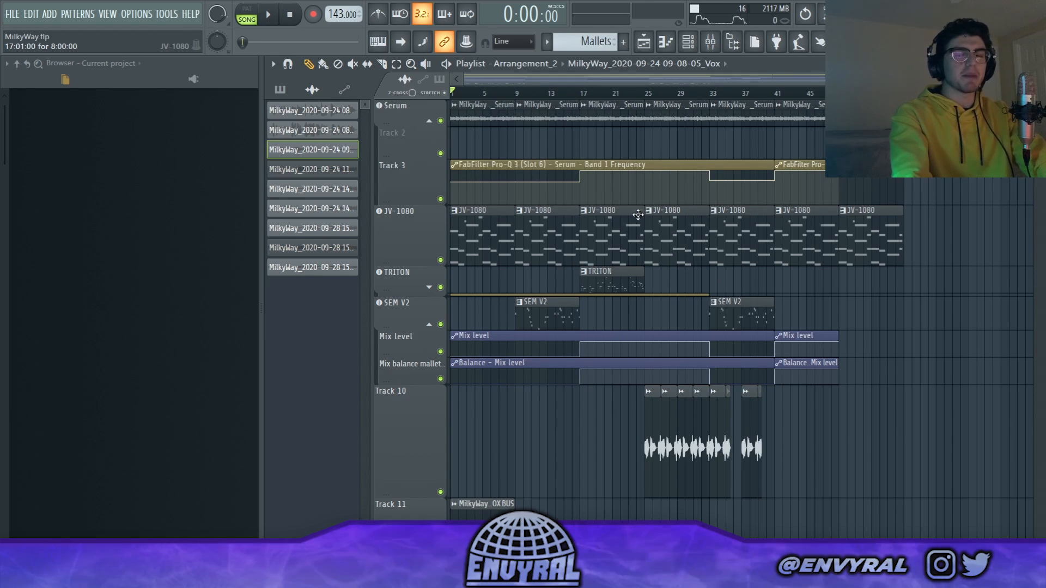
# - Collapse the Serum track group in the playlist to hide its grouped tracks
pyautogui.click(429, 123)
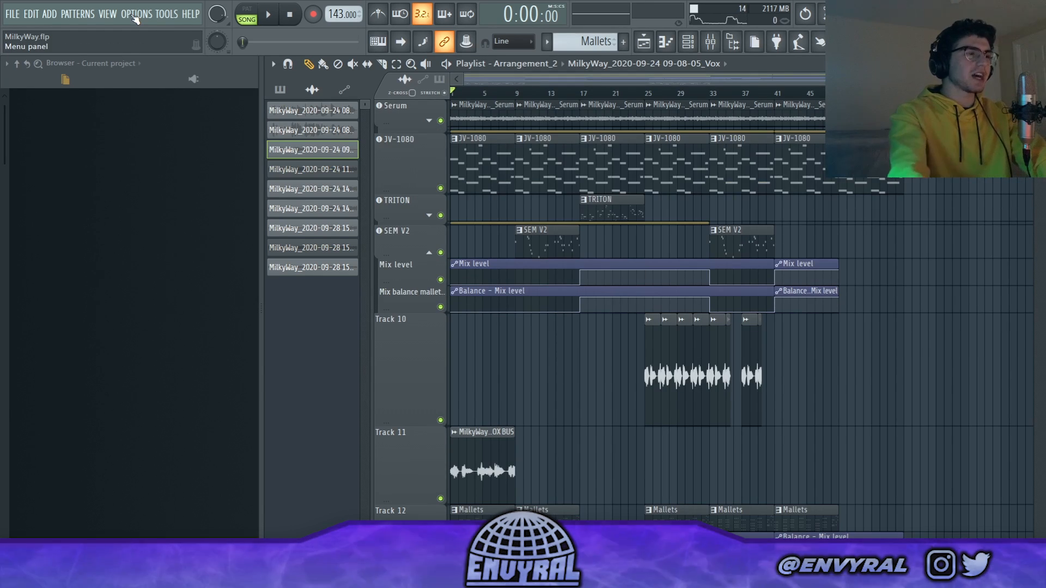
pyautogui.click(132, 19)
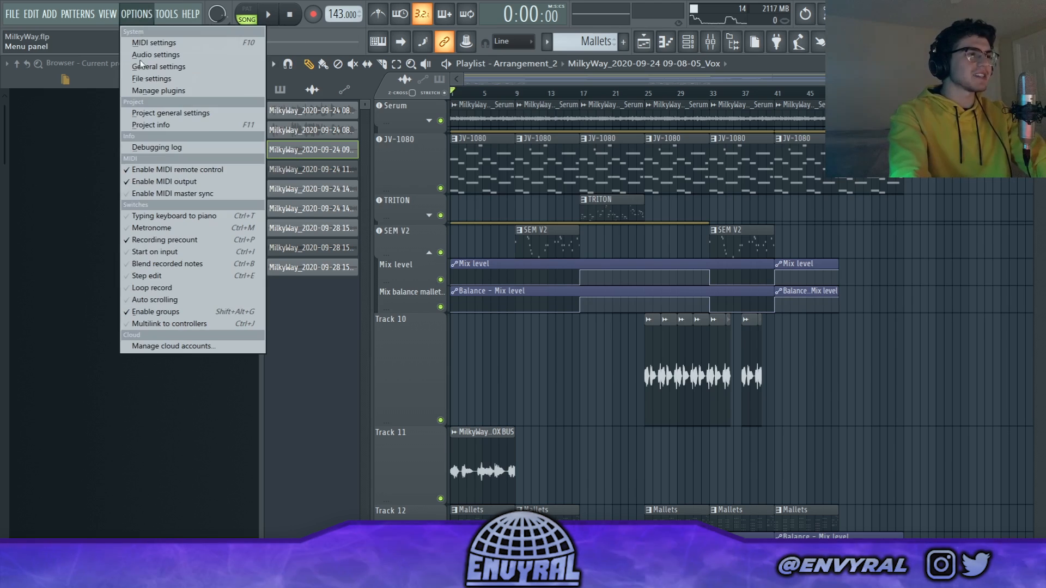
pyautogui.click(619, 158)
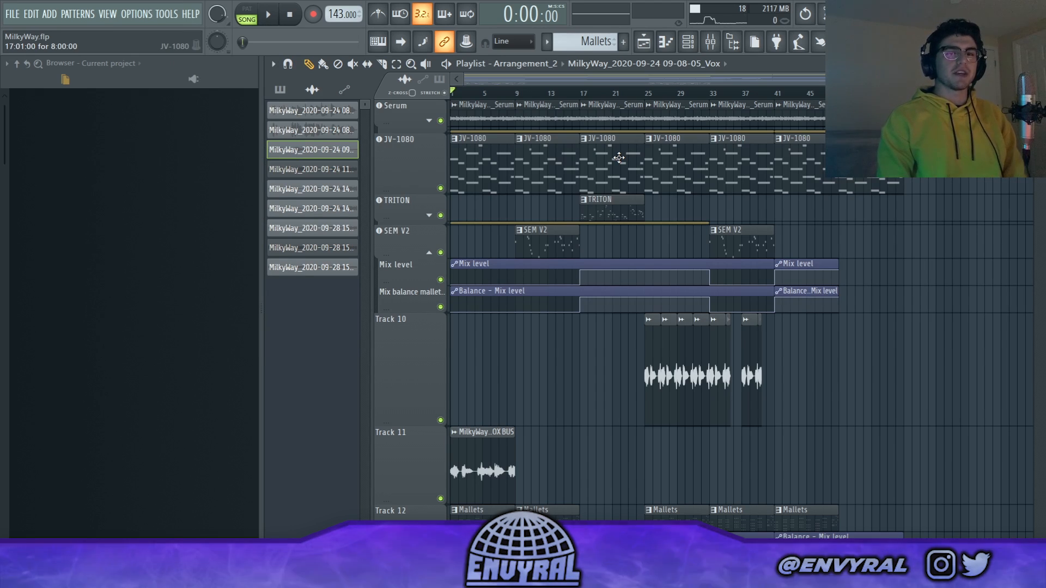